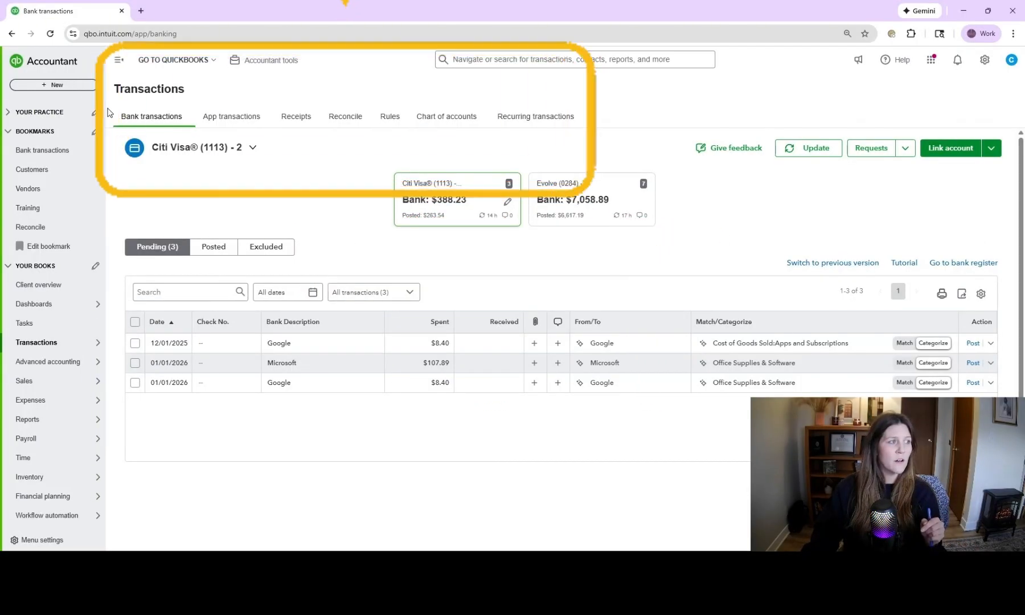
Step: Start a new bank rule from the Rules list and name it "Google- Domain Hosting"
{"action": "left_click", "coordinate": [984, 60]}
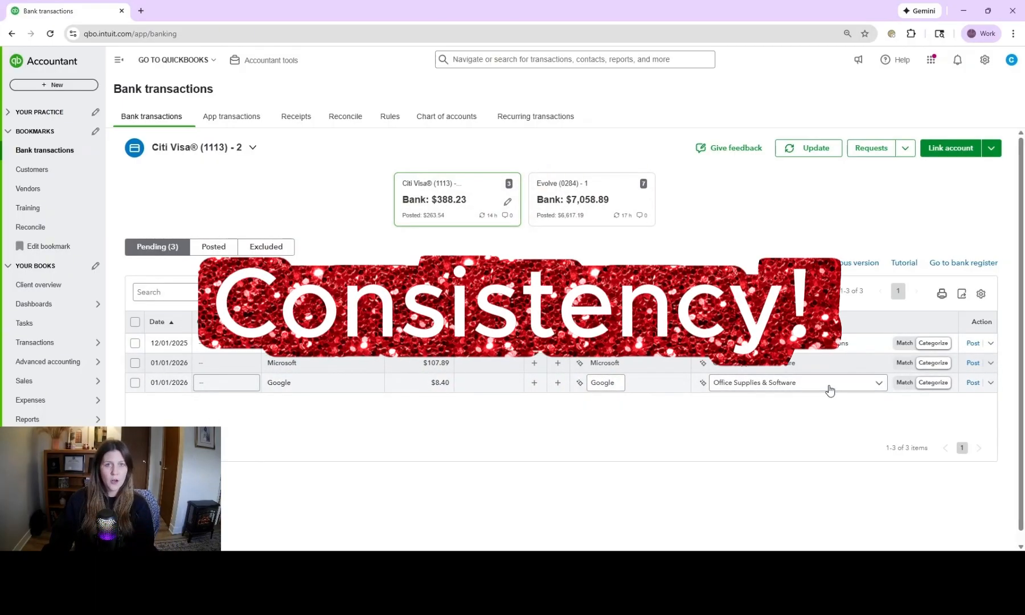
{"action": "left_click", "coordinate": [984, 60]}
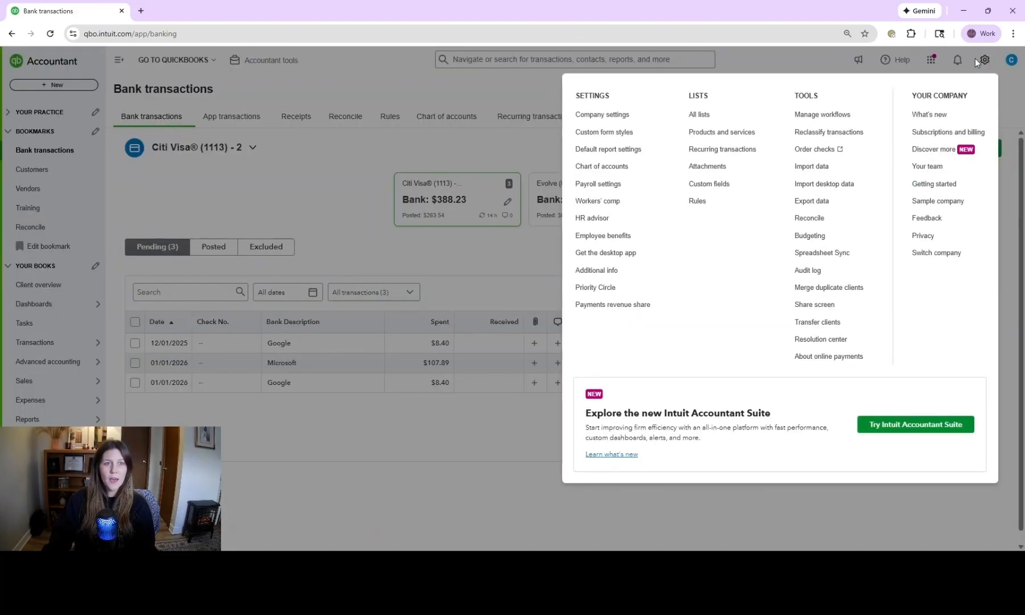
{"action": "left_click", "coordinate": [698, 202]}
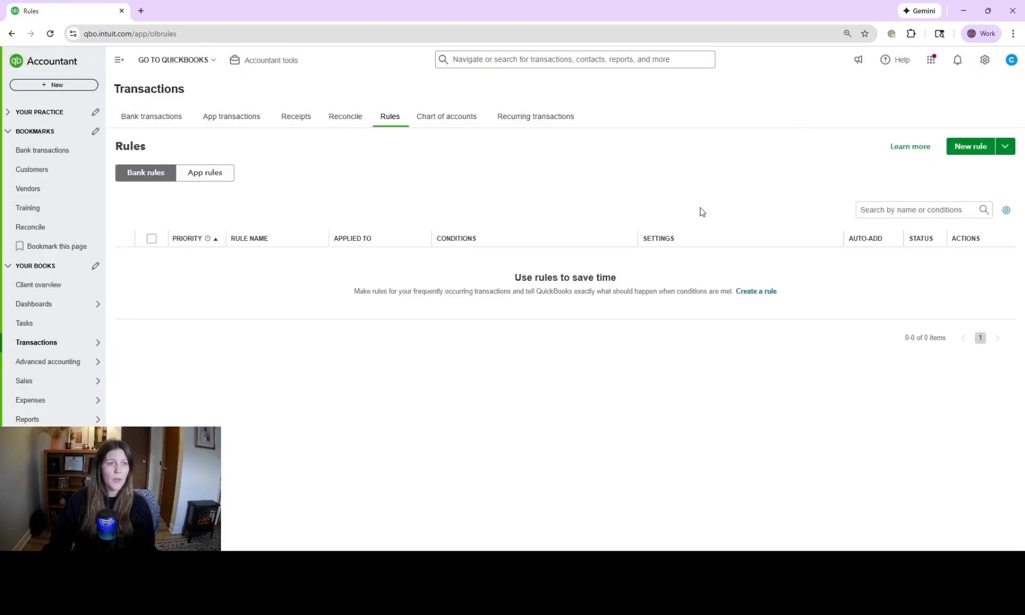
{"action": "left_click", "coordinate": [968, 149]}
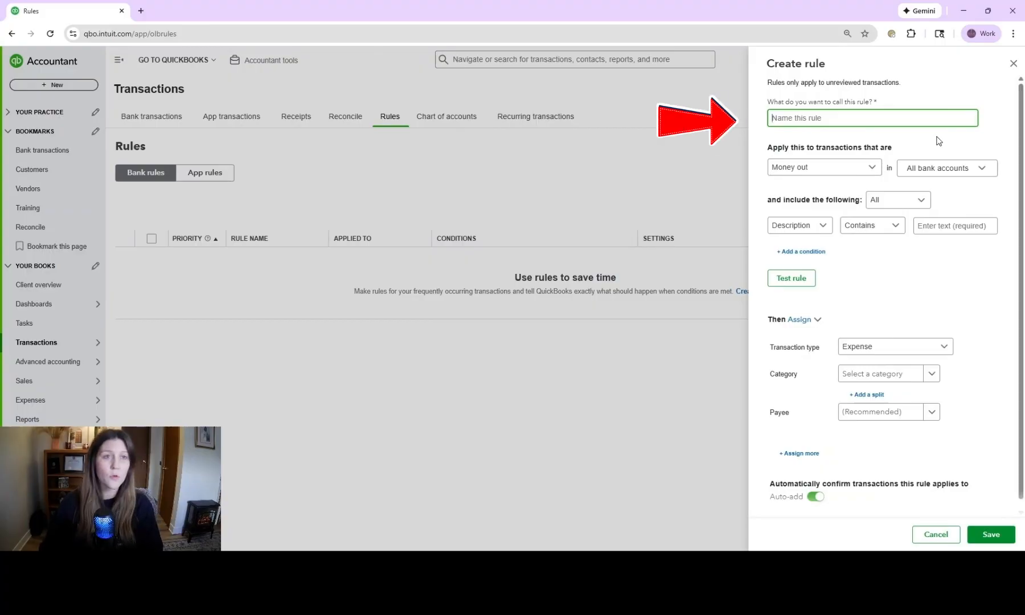
{"action": "type", "text": "Google- Domain Hosting"}
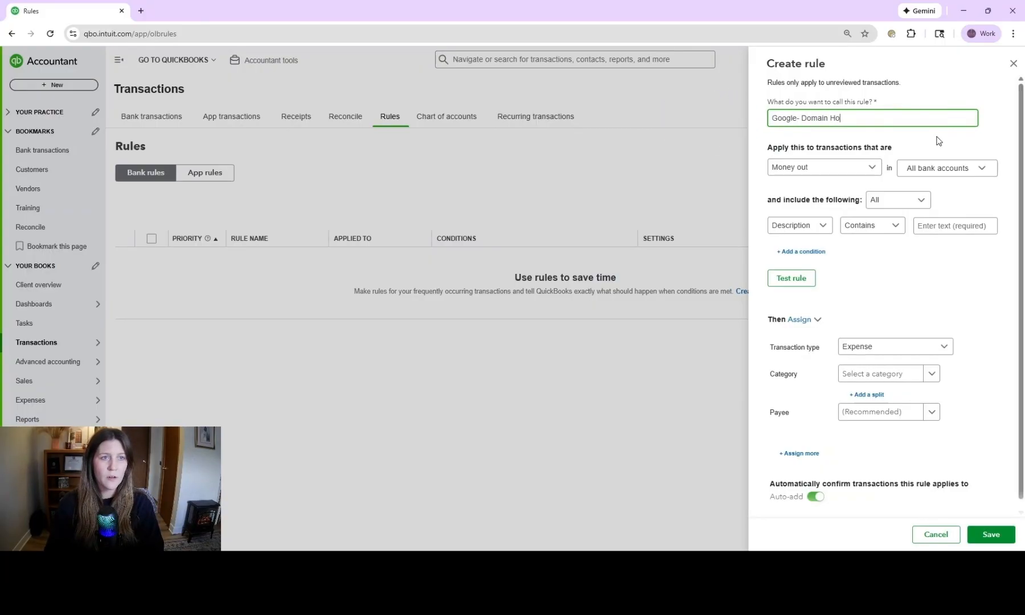
Step: Apply the rule to Money out transactions in the Citi Visa account only, excluding the Evolve account
{"action": "left_click", "coordinate": [871, 169]}
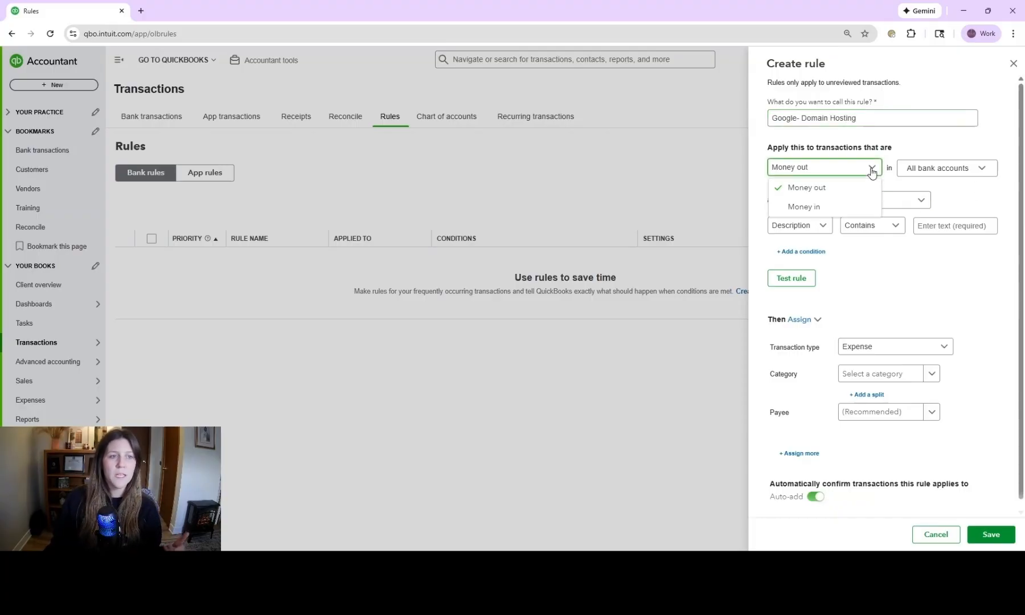
{"action": "left_click", "coordinate": [840, 196]}
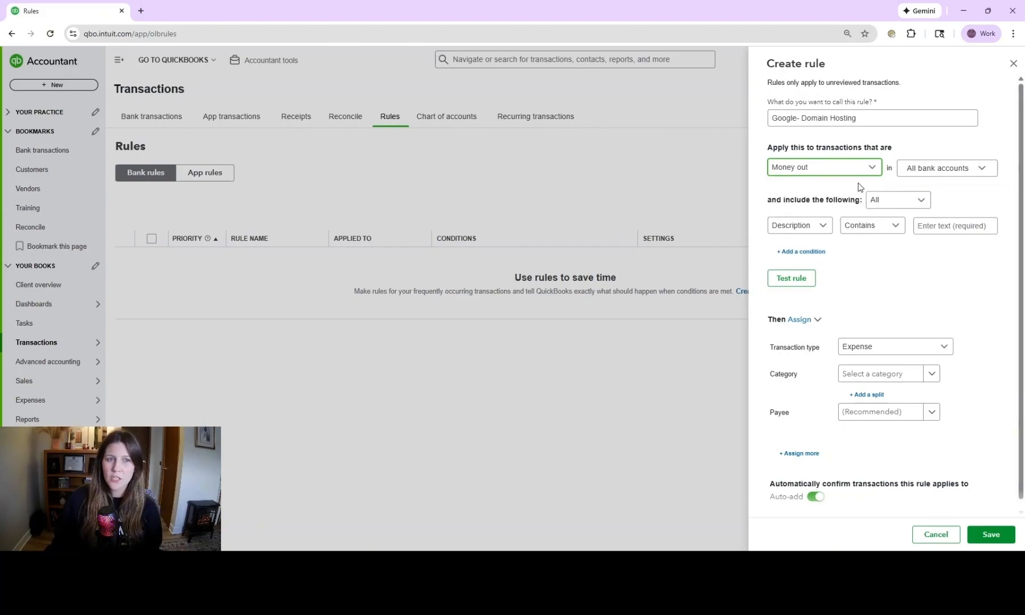
{"action": "left_click", "coordinate": [983, 173]}
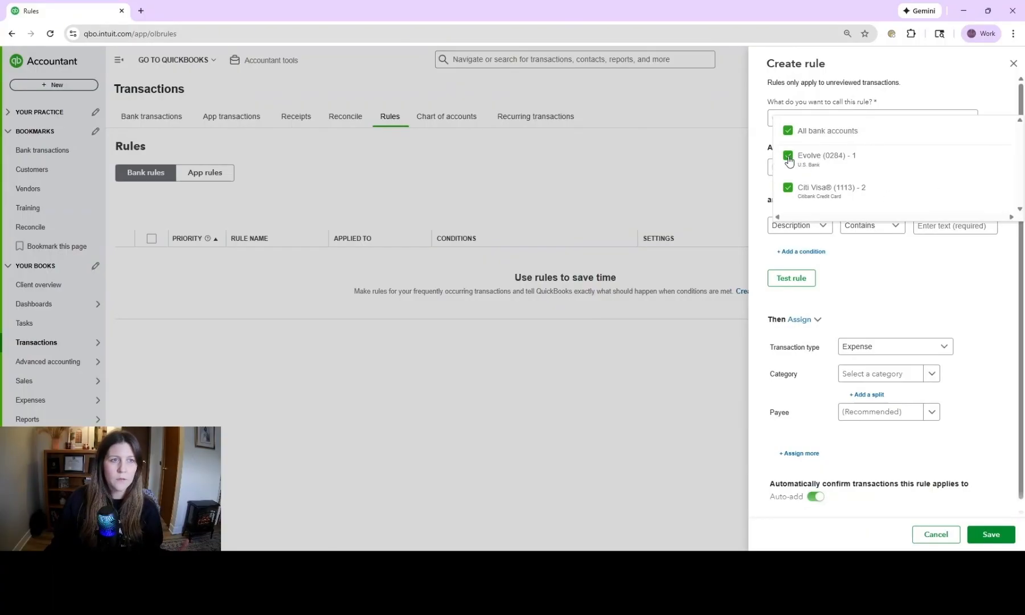
{"action": "left_click", "coordinate": [1006, 249]}
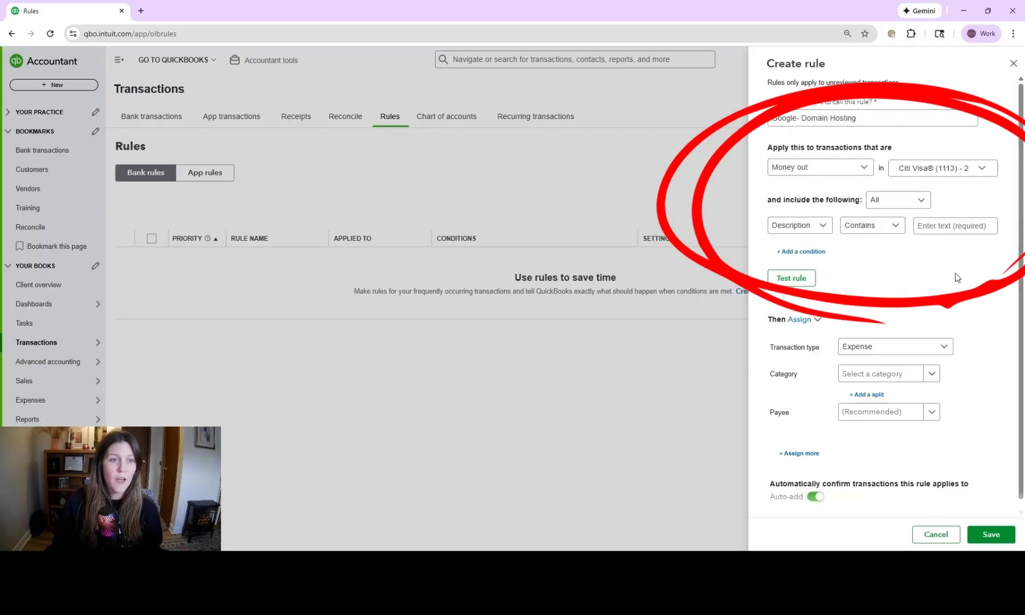
{"action": "left_click", "coordinate": [932, 219]}
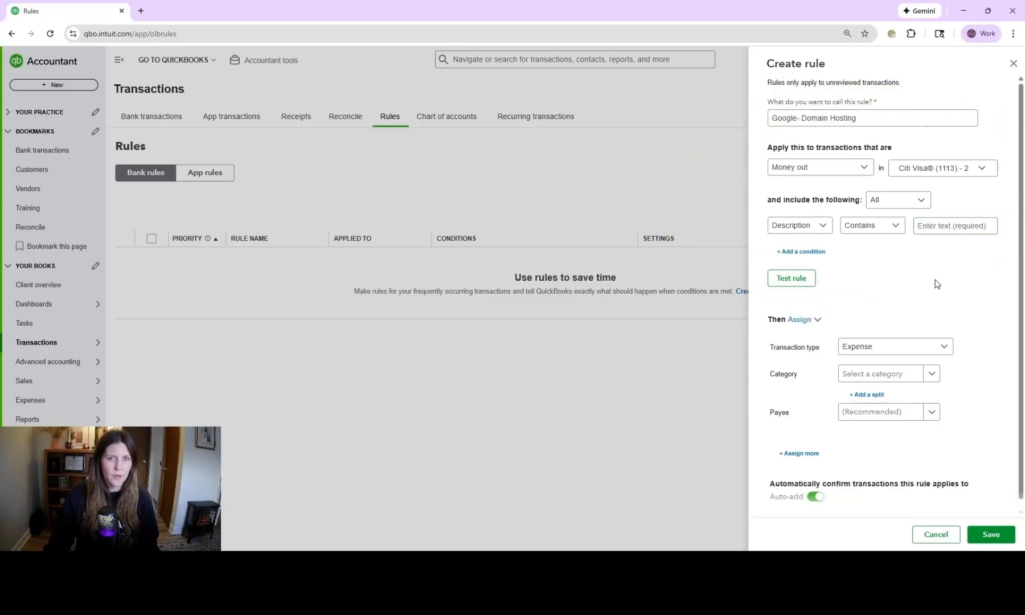
Step: Switch the rule's first condition from Description to Bank text
{"action": "left_click", "coordinate": [820, 228]}
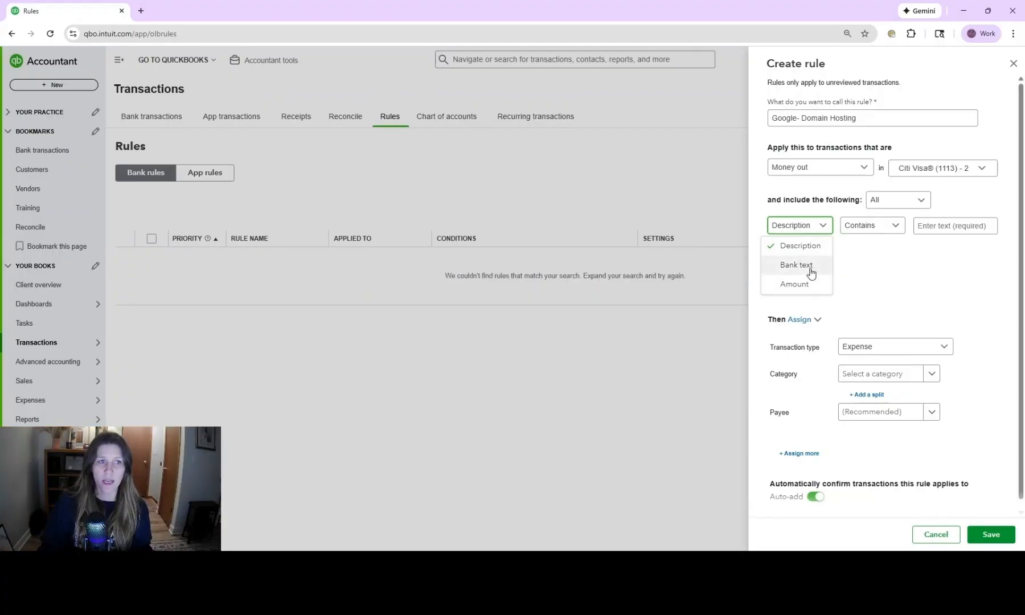
{"action": "left_click", "coordinate": [811, 273]}
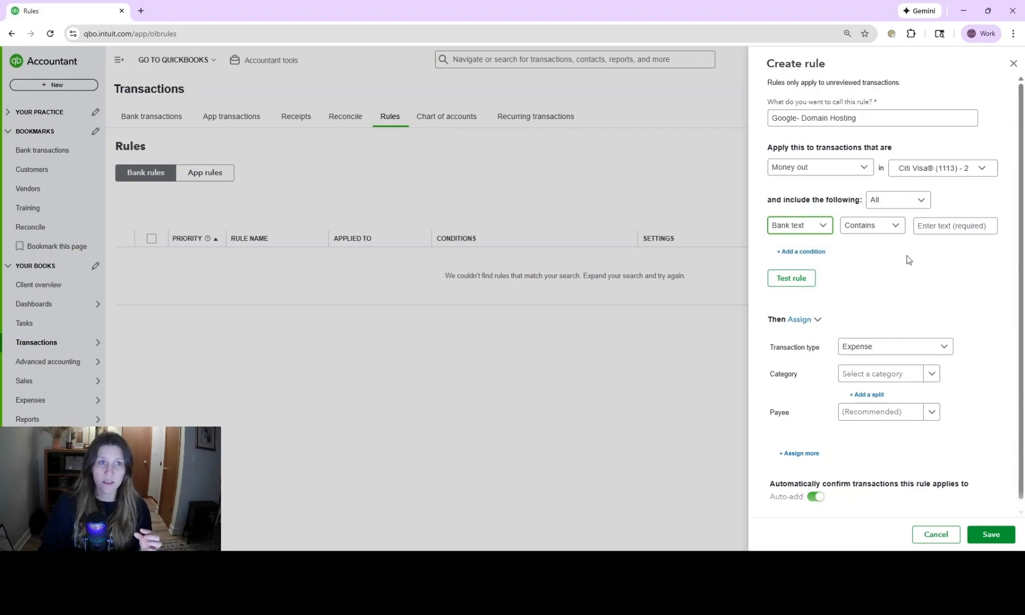
{"action": "left_click", "coordinate": [992, 225]}
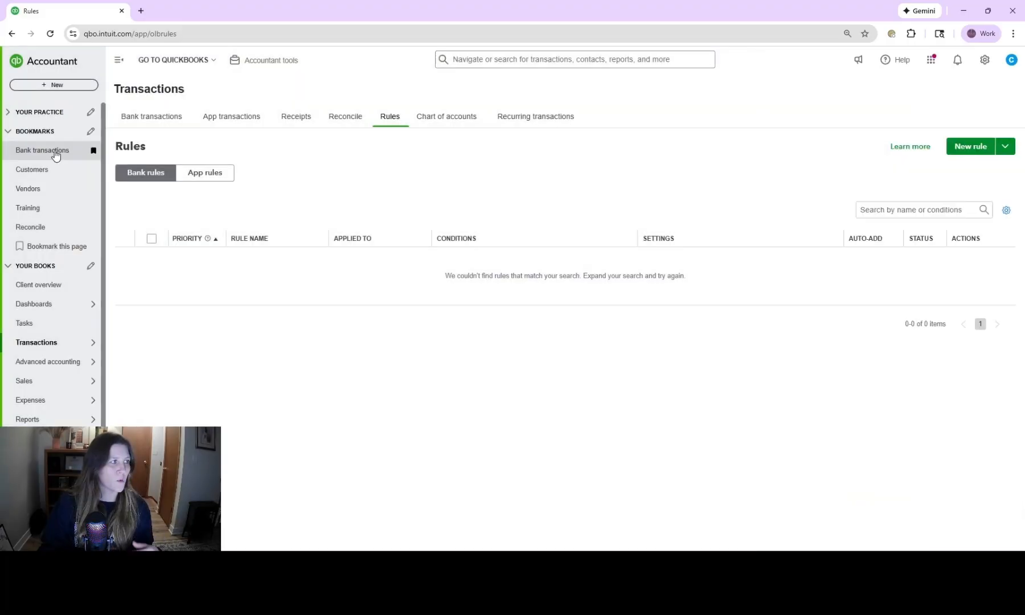
Step: Copy the full memo text from the 12/01/2025 Google transaction in the pending bank transactions
{"action": "left_click", "coordinate": [55, 155]}
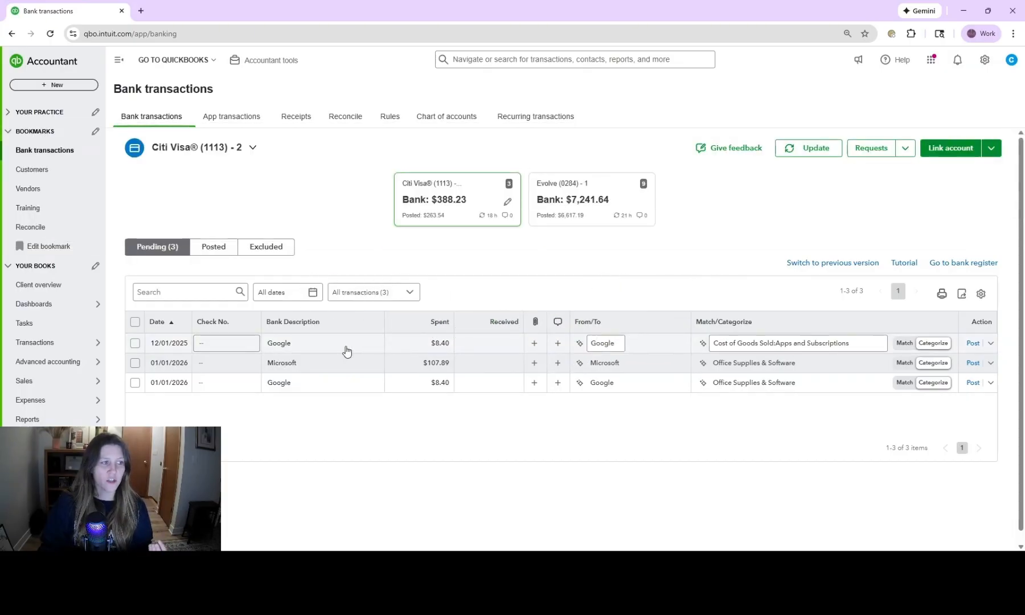
{"action": "left_click", "coordinate": [346, 351]}
{"action": "scroll", "coordinate": [198, 269], "scroll_direction": "down", "scroll_amount": 2}
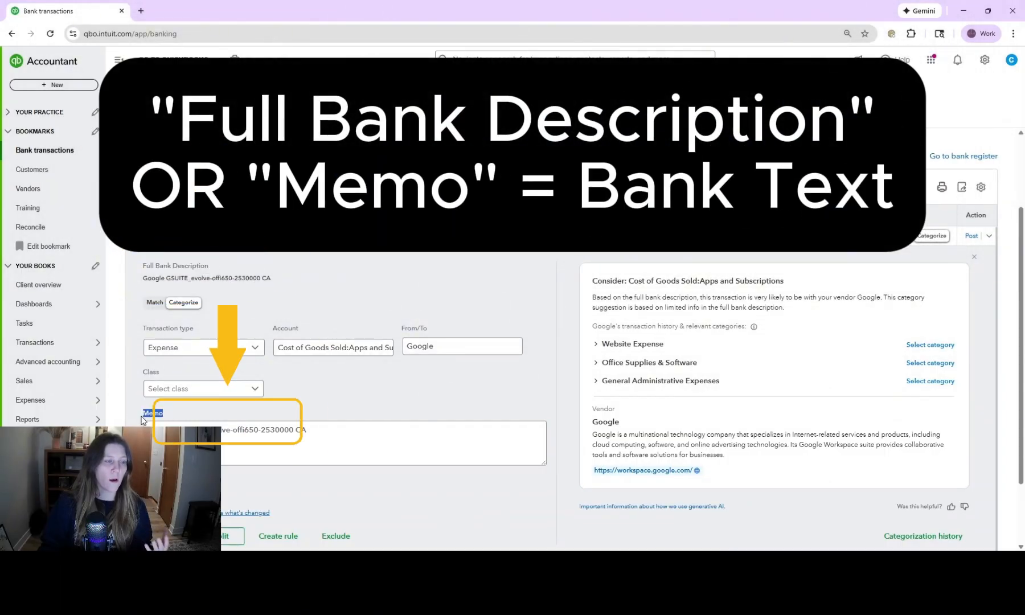
{"action": "left_click", "coordinate": [143, 270]}
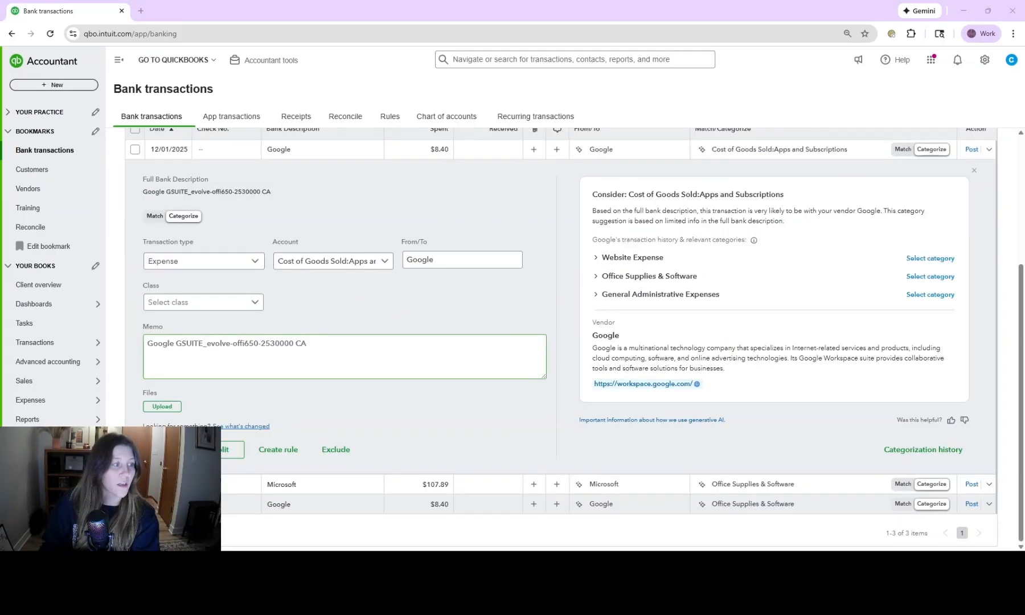
{"action": "left_click_drag", "start_coordinate": [307, 344], "coordinate": [142, 363]}
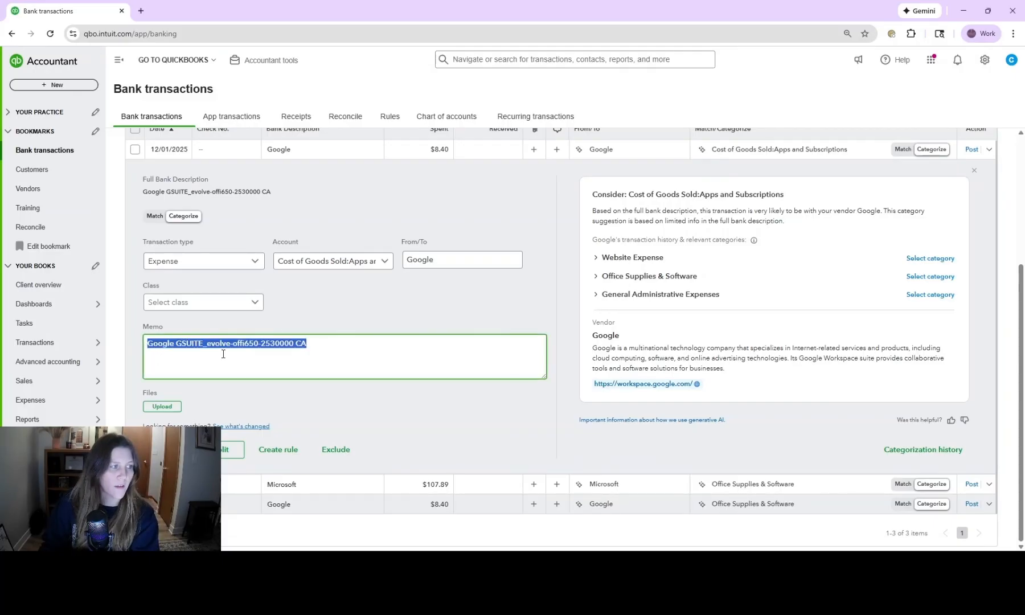
{"action": "key", "text": "ctrl+c"}
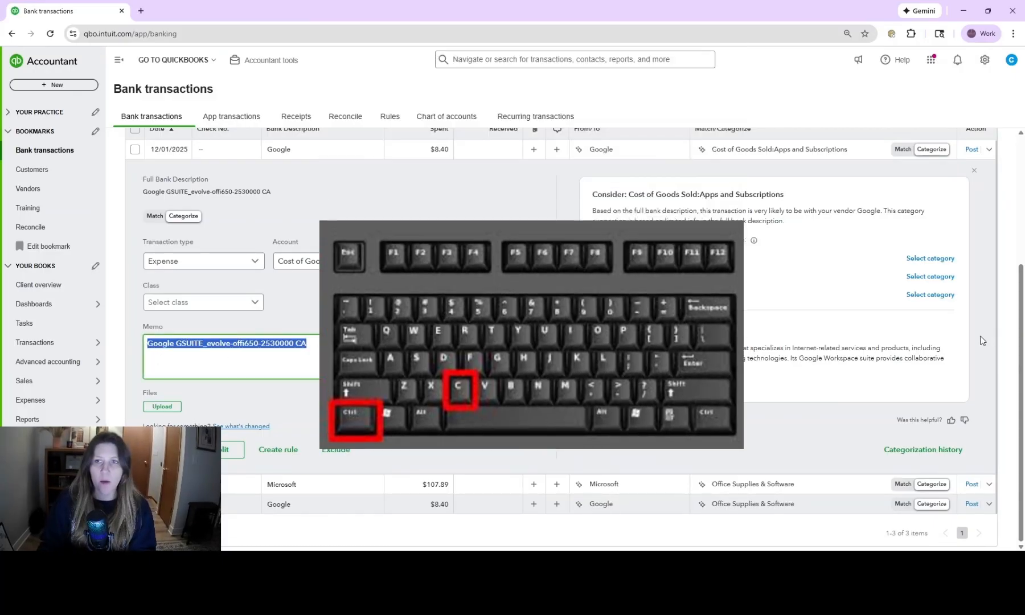
{"action": "scroll", "coordinate": [583, 230], "scroll_direction": "up", "scroll_amount": 2}
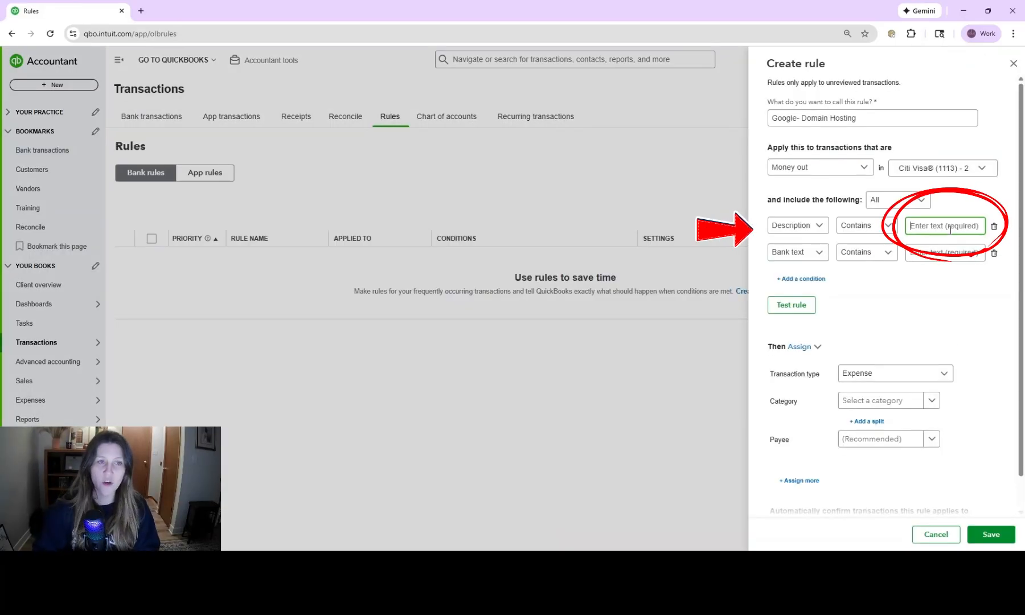
Step: Set the rule's conditions to Description contains "Google" and Bank text contains the copied memo
{"action": "type", "text": "Google"}
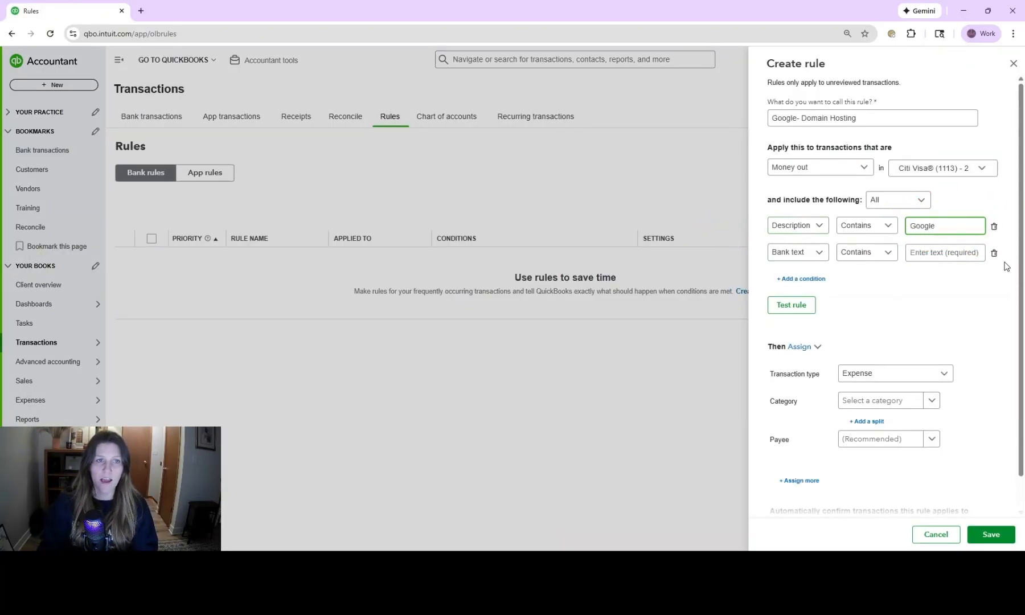
{"action": "left_click", "coordinate": [964, 254]}
{"action": "key", "text": "ctrl+v"}
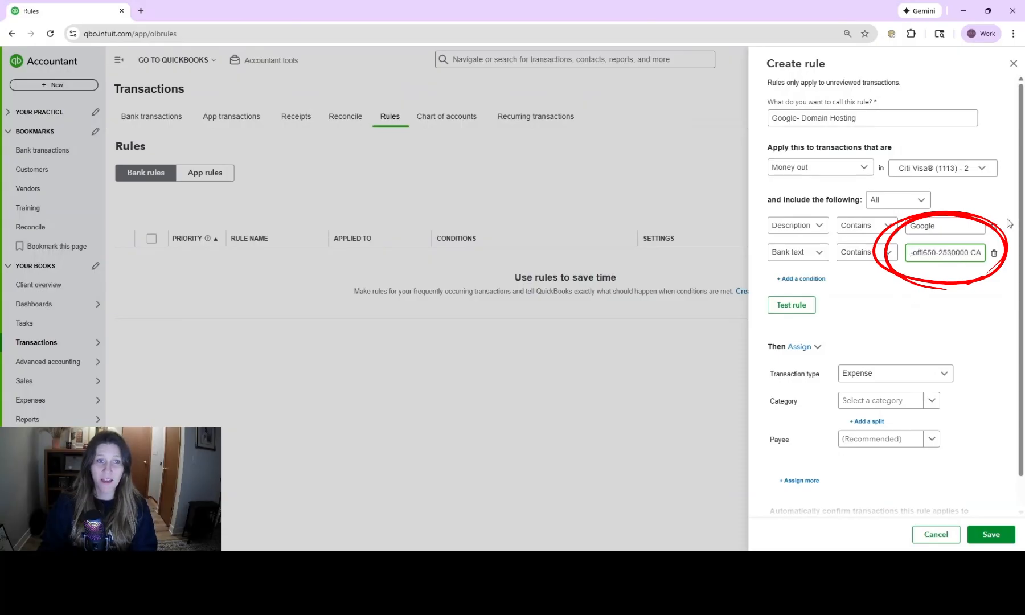
{"action": "key", "text": "Home"}
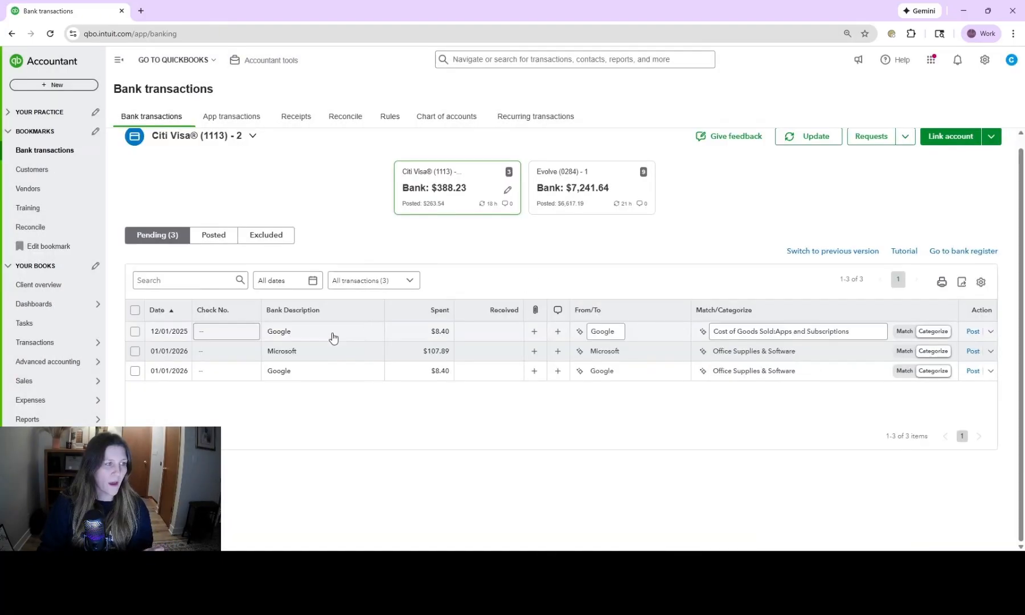
Step: Compare the memos of the 12/01/2025 and 01/01/2026 Google transactions in the pending list
{"action": "left_click", "coordinate": [333, 337]}
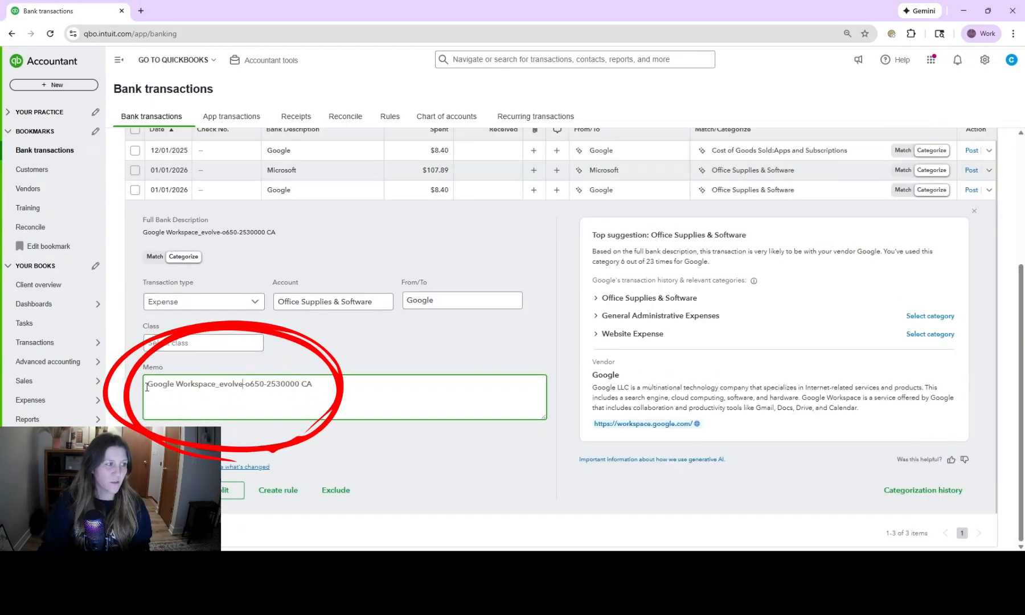
{"action": "left_click_drag", "start_coordinate": [147, 384], "coordinate": [218, 393]}
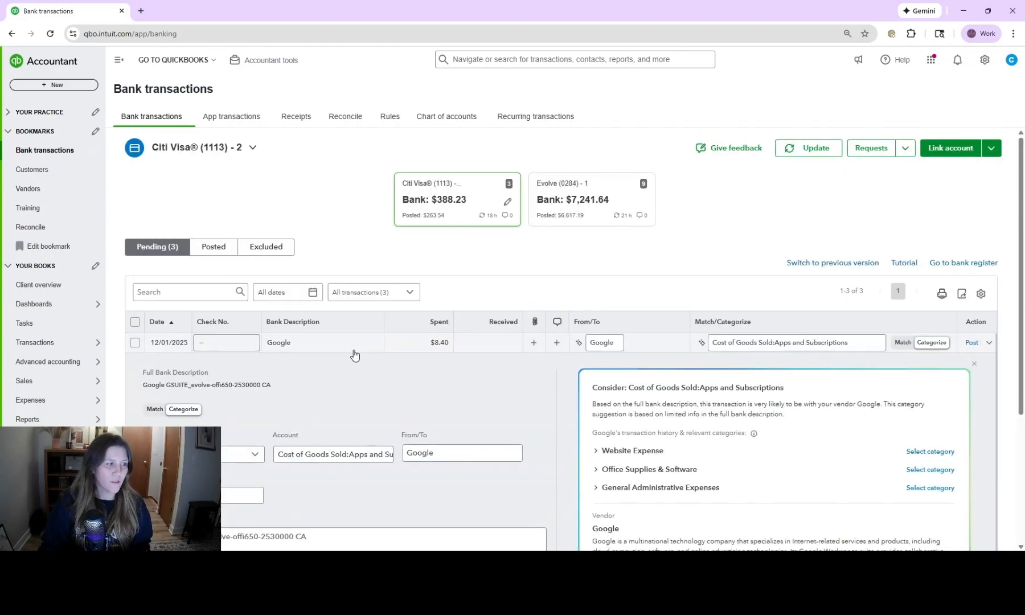
{"action": "scroll", "coordinate": [457, 399], "scroll_direction": "down", "scroll_amount": 2}
{"action": "scroll", "coordinate": [457, 398], "scroll_direction": "down", "scroll_amount": 2}
{"action": "left_click", "coordinate": [199, 382]}
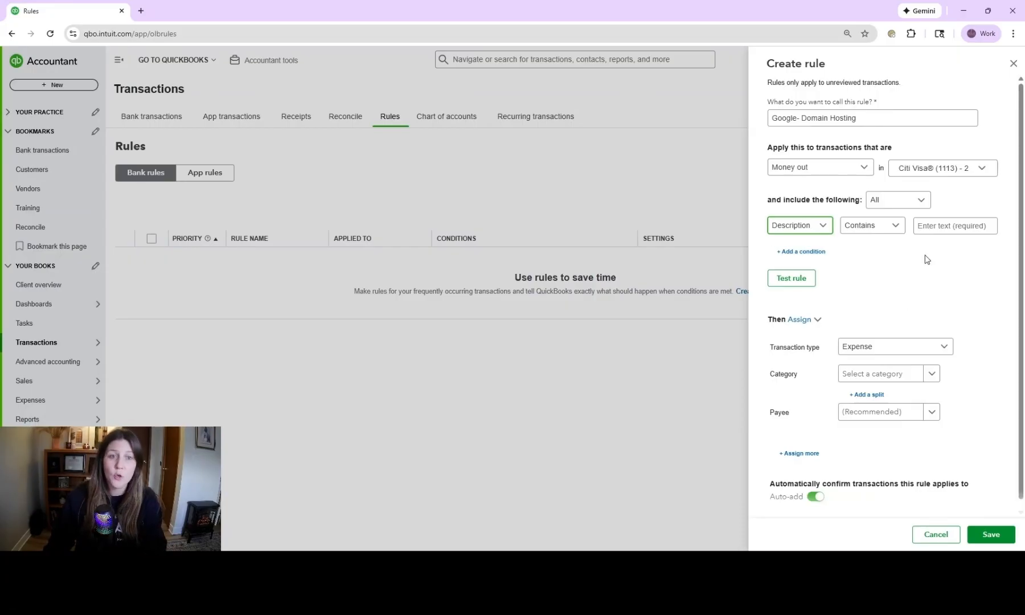
Step: Set the rule's first condition to Description contains "Google" and add a second condition
{"action": "left_click", "coordinate": [945, 226]}
{"action": "type", "text": "Google"}
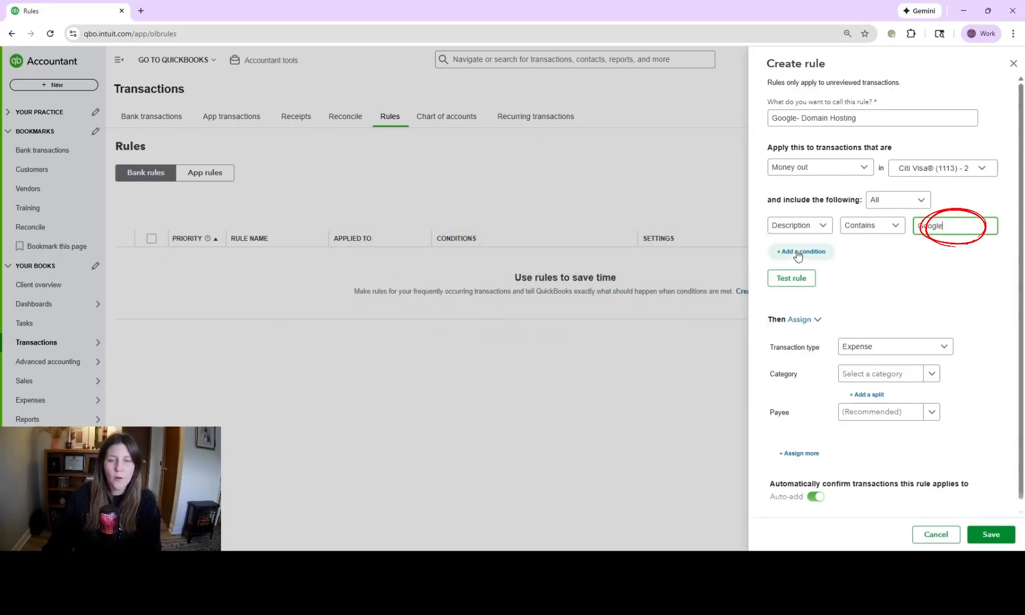
{"action": "left_click", "coordinate": [798, 252]}
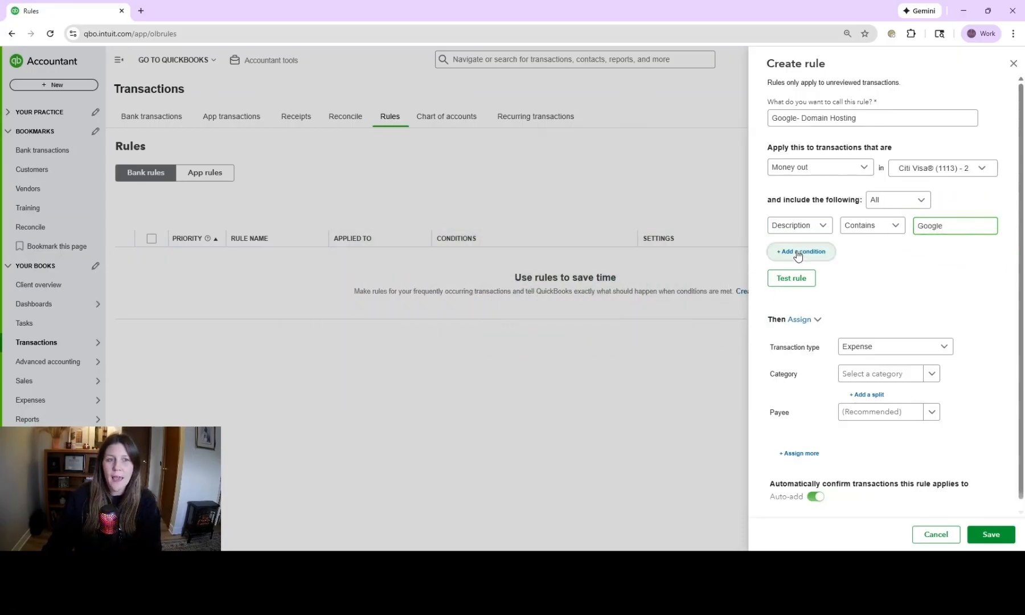
{"action": "left_click", "coordinate": [797, 253]}
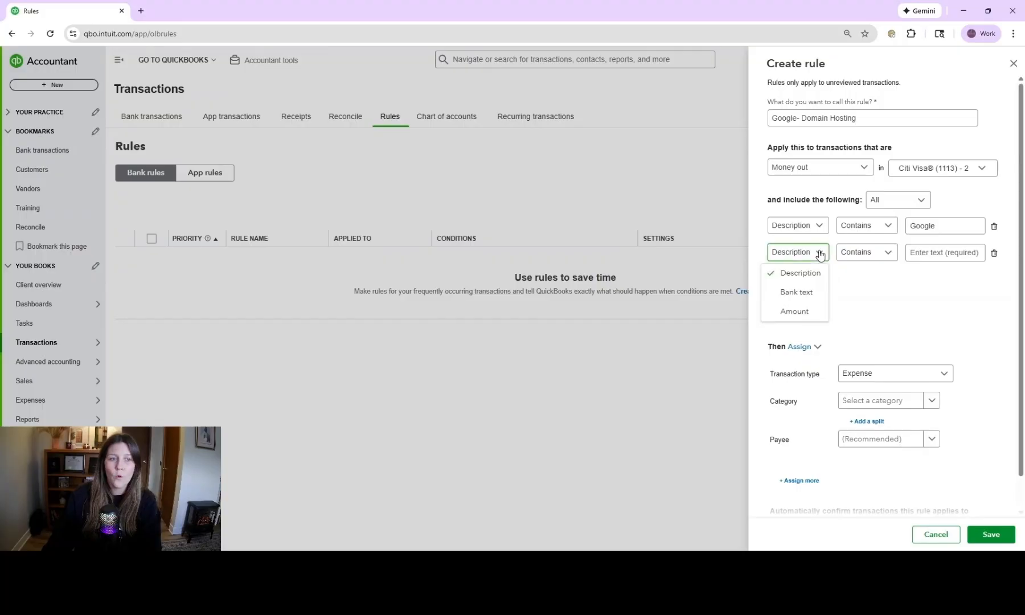
Step: Set the second condition to Amount Equals 8.40
{"action": "left_click", "coordinate": [789, 310]}
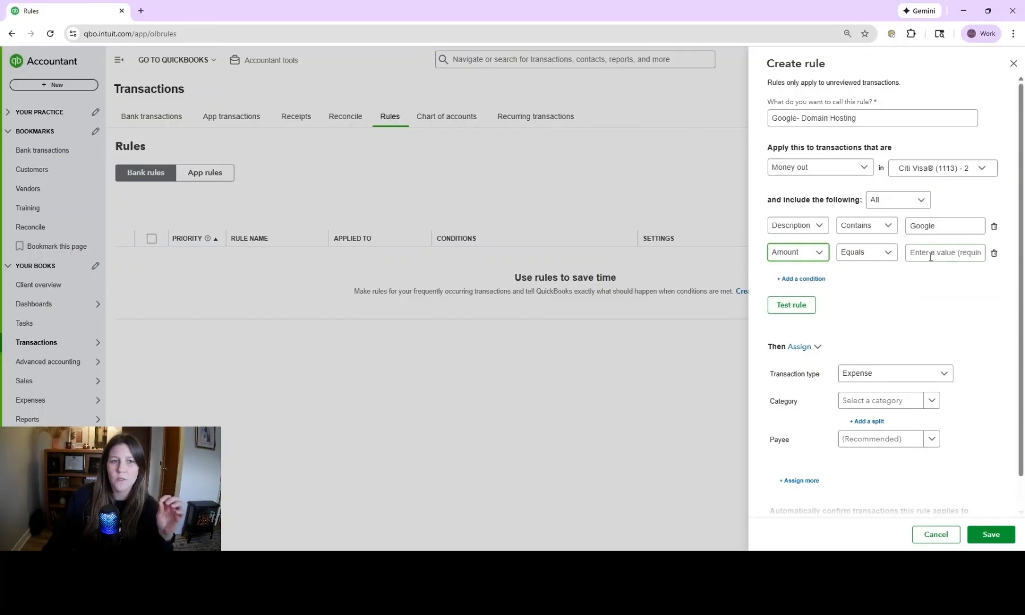
{"action": "left_click", "coordinate": [816, 257]}
{"action": "left_click", "coordinate": [790, 318]}
{"action": "left_click", "coordinate": [886, 255]}
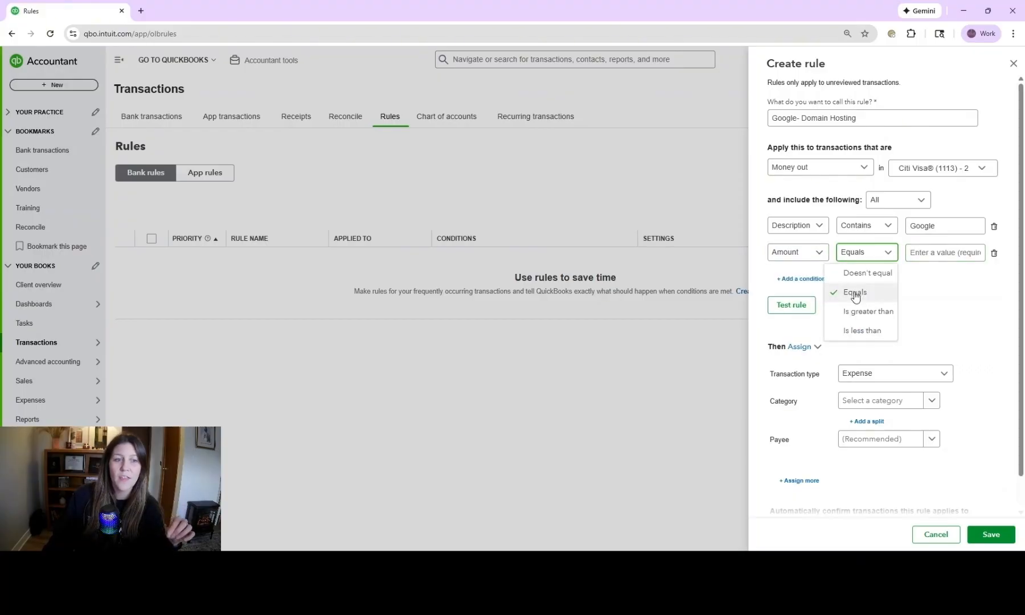
{"action": "left_click", "coordinate": [855, 293]}
{"action": "left_click", "coordinate": [963, 253]}
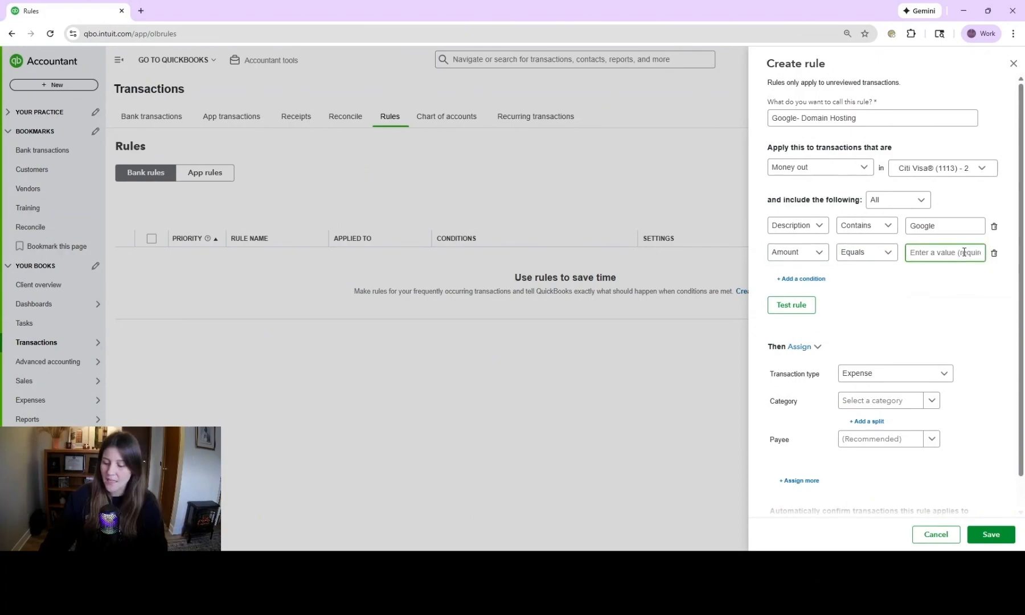
{"action": "type", "text": "8.40"}
Step: Test the rule against the pending transactions and examine how many it would apply to
{"action": "left_click", "coordinate": [779, 307]}
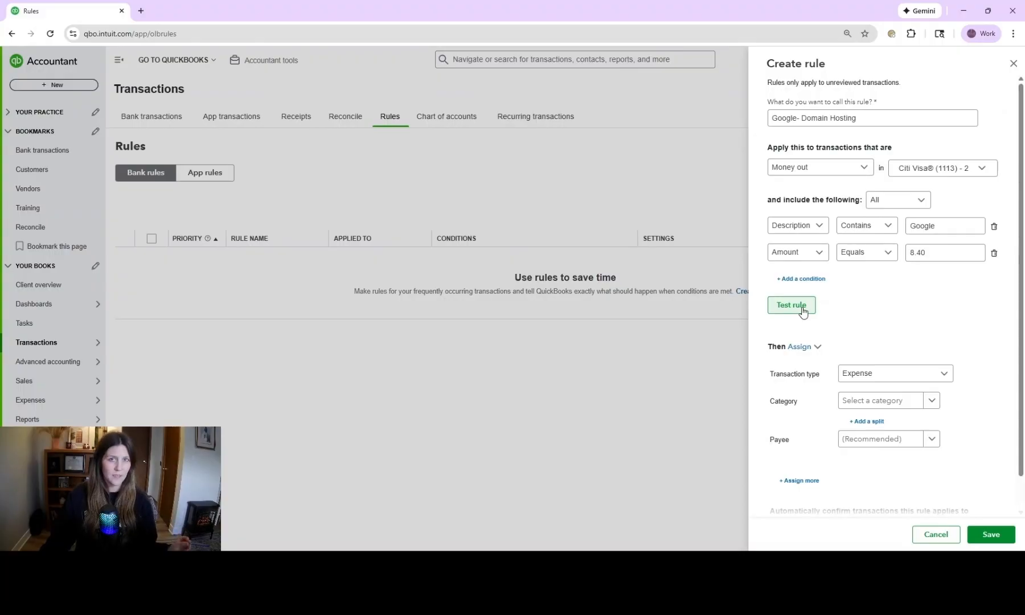
{"action": "left_click", "coordinate": [803, 312]}
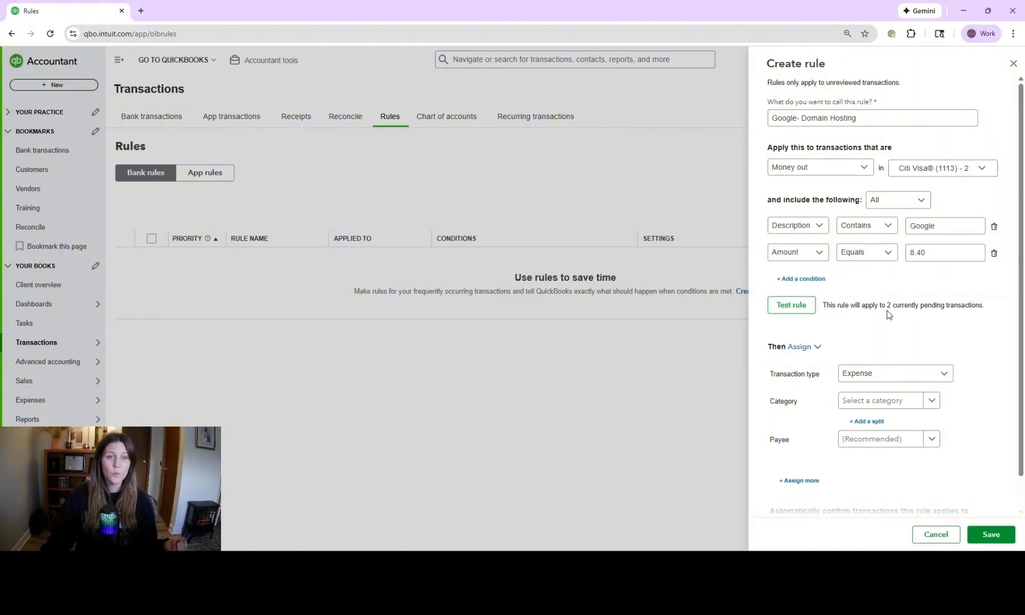
{"action": "left_click_drag", "start_coordinate": [861, 306], "coordinate": [997, 308]}
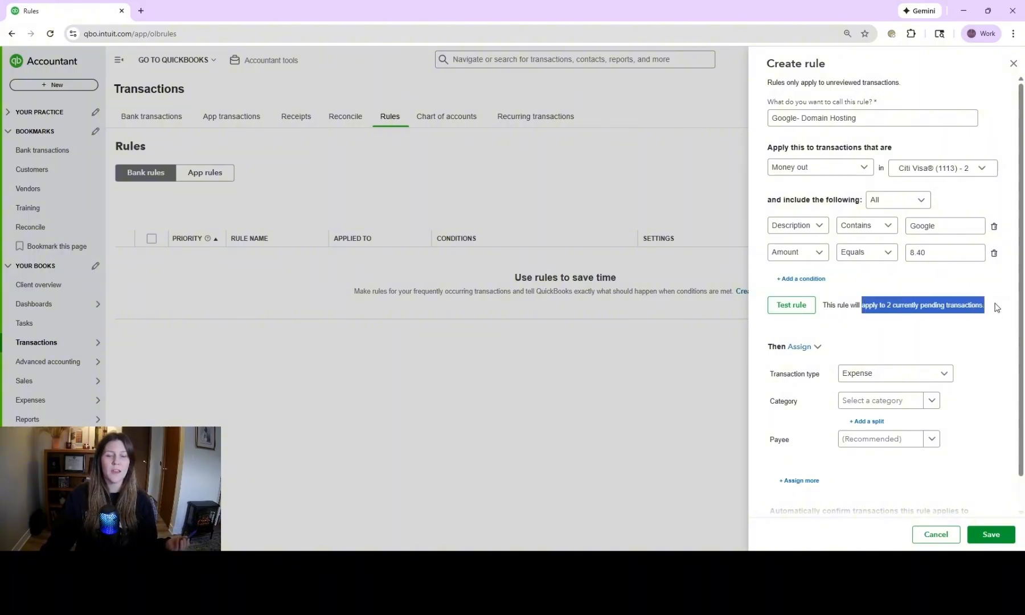
{"action": "left_click", "coordinate": [985, 306]}
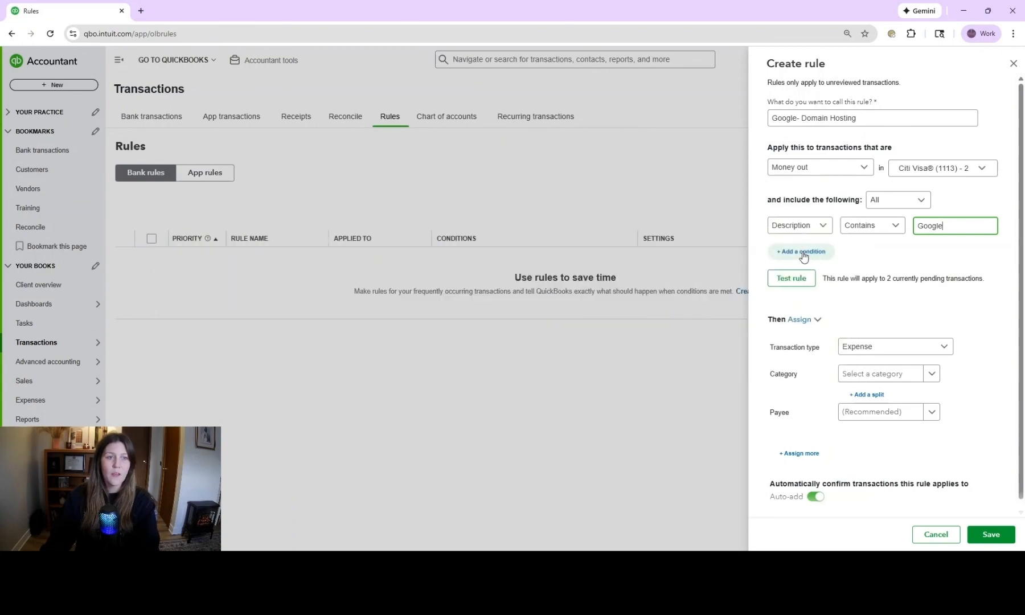
Step: Add a second condition to the rule and set it to Amount Is greater than 8.00
{"action": "left_click", "coordinate": [802, 252]}
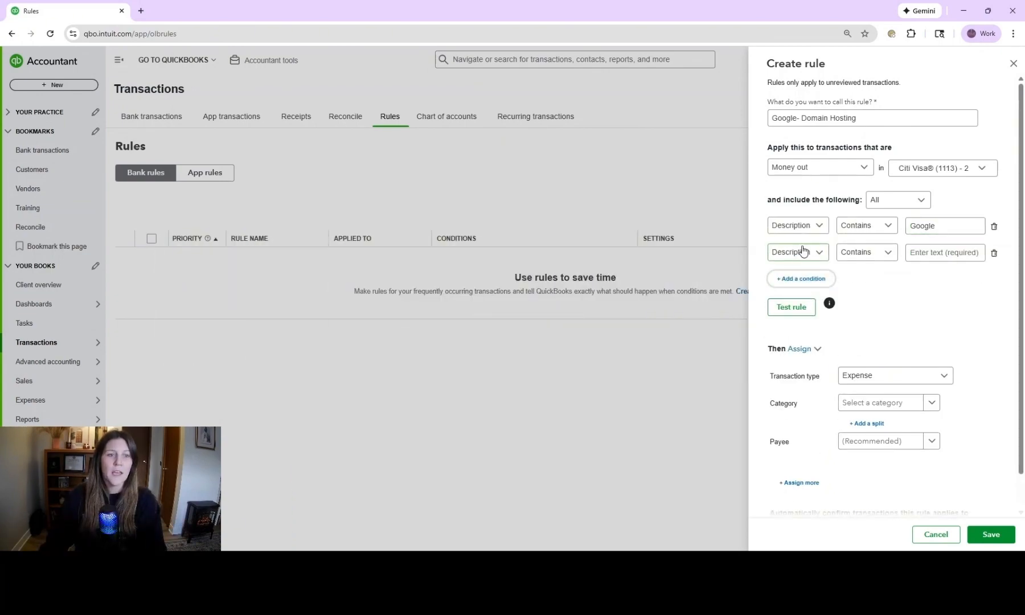
{"action": "left_click", "coordinate": [806, 252]}
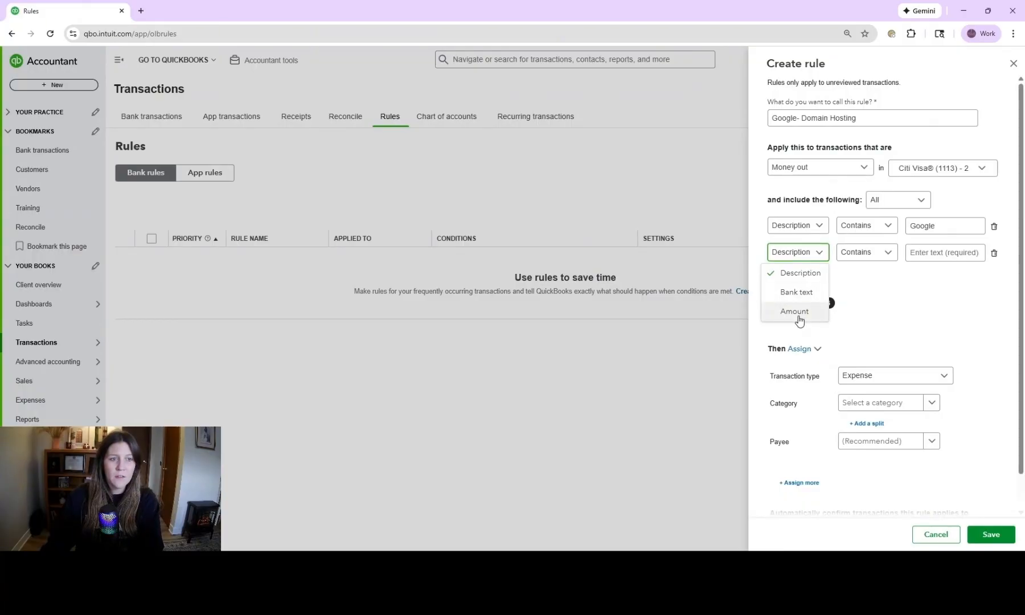
{"action": "left_click", "coordinate": [796, 312]}
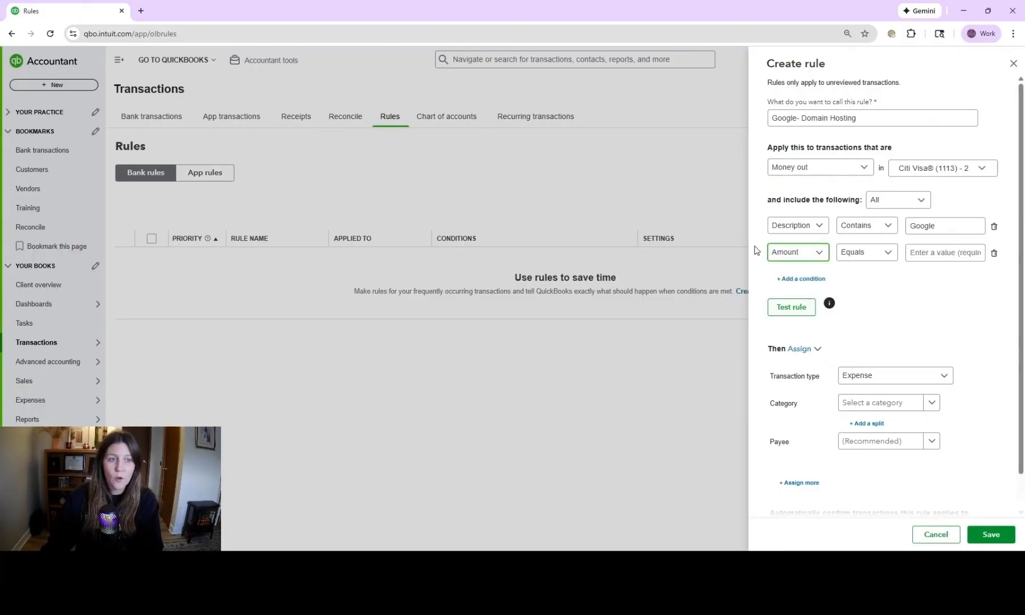
{"action": "left_click", "coordinate": [888, 256]}
{"action": "left_click", "coordinate": [867, 274]}
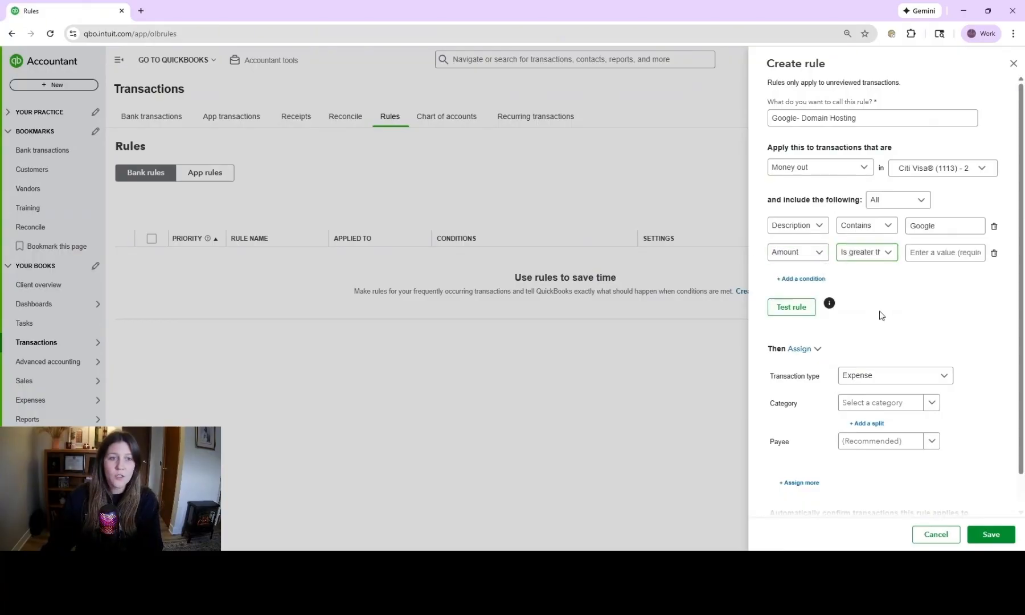
{"action": "left_click", "coordinate": [957, 252]}
{"action": "type", "text": "8.00"}
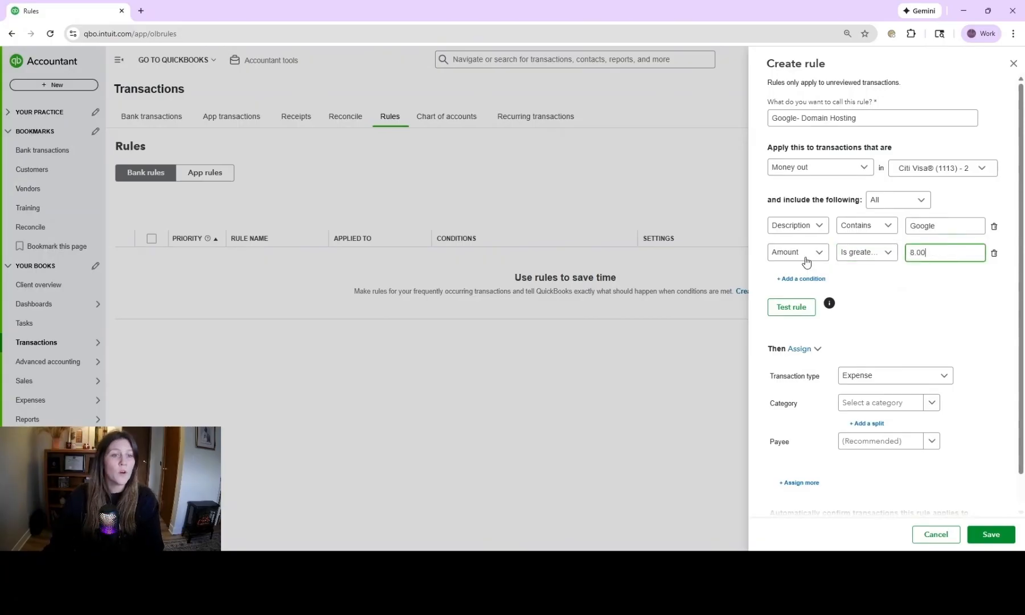
Step: Add a third condition to the rule and set it to Amount Is less than 9.00
{"action": "left_click", "coordinate": [798, 280]}
{"action": "left_click", "coordinate": [798, 279]}
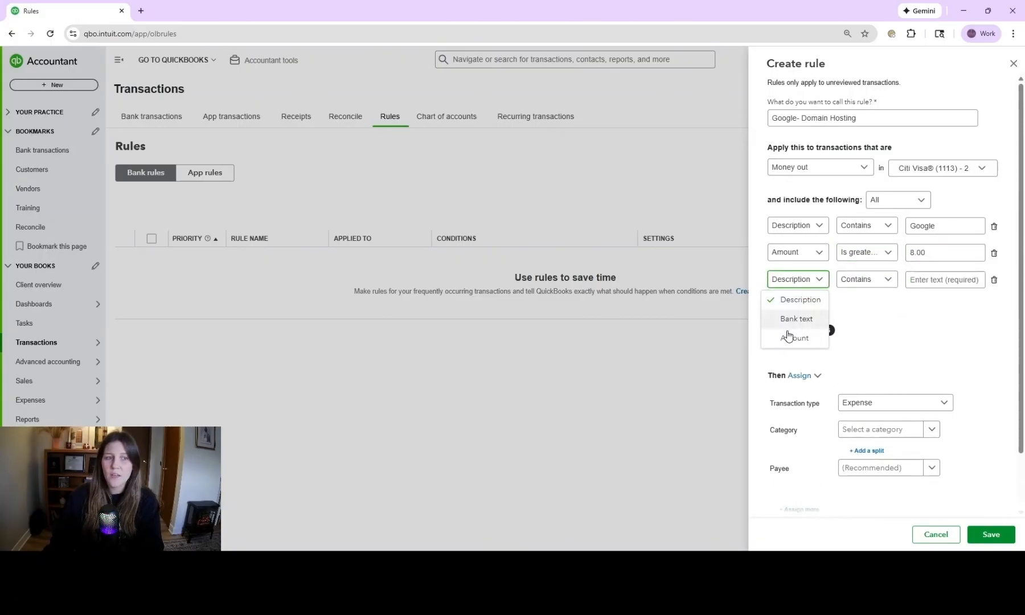
{"action": "left_click", "coordinate": [792, 335]}
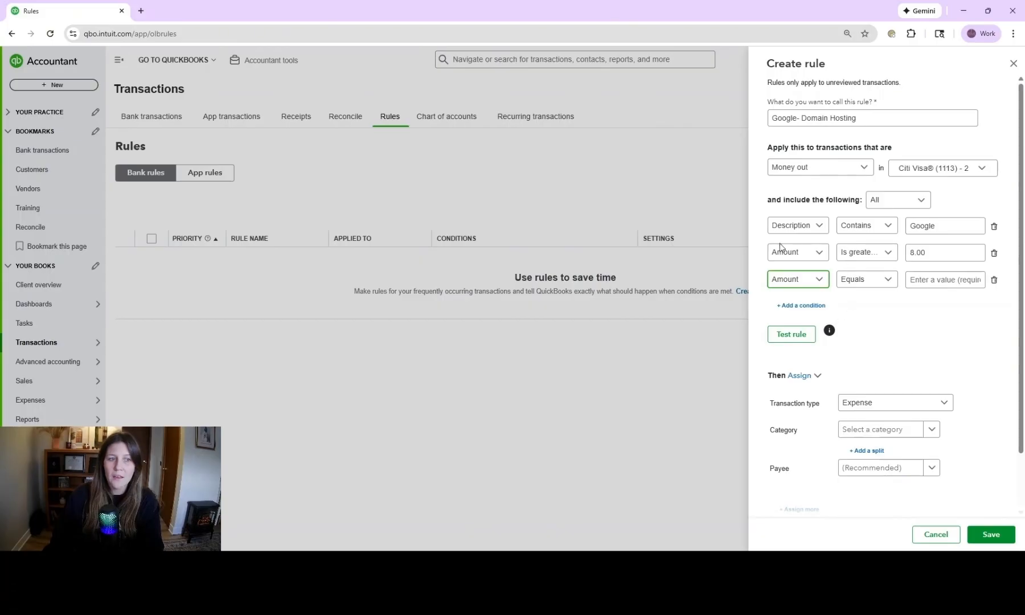
{"action": "left_click", "coordinate": [875, 284]}
{"action": "left_click", "coordinate": [862, 357]}
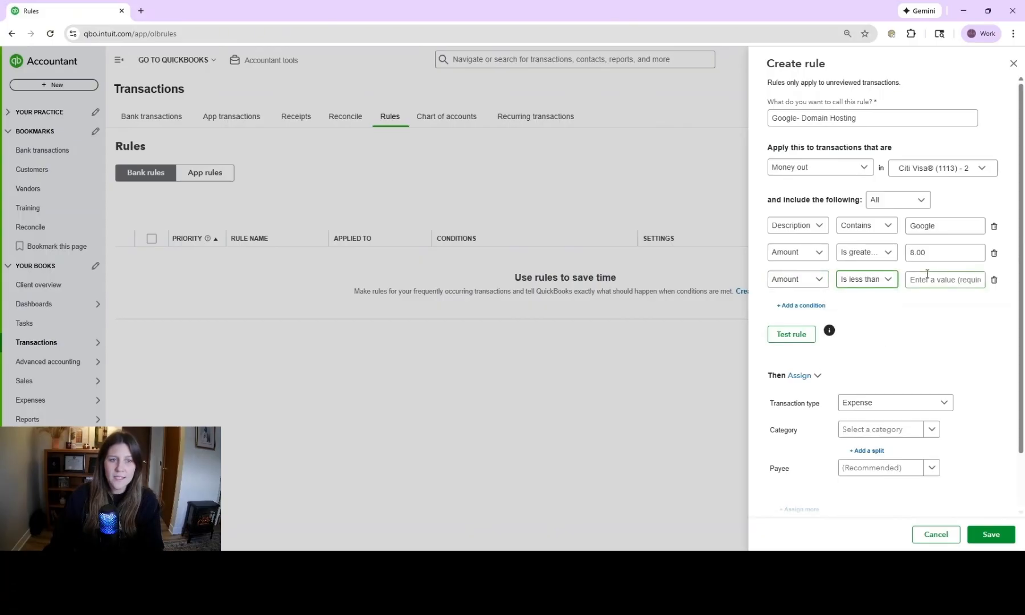
{"action": "left_click", "coordinate": [934, 281]}
{"action": "type", "text": "9.00"}
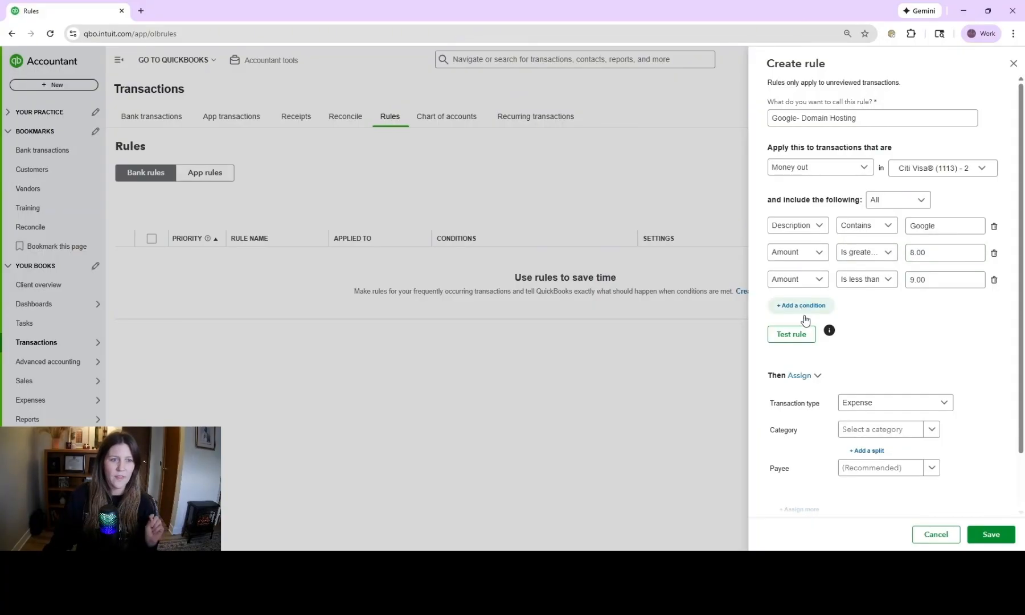
Step: Test the rule with the 8.00 to 9.00 amount range and examine how many pending transactions it covers
{"action": "left_click", "coordinate": [804, 338]}
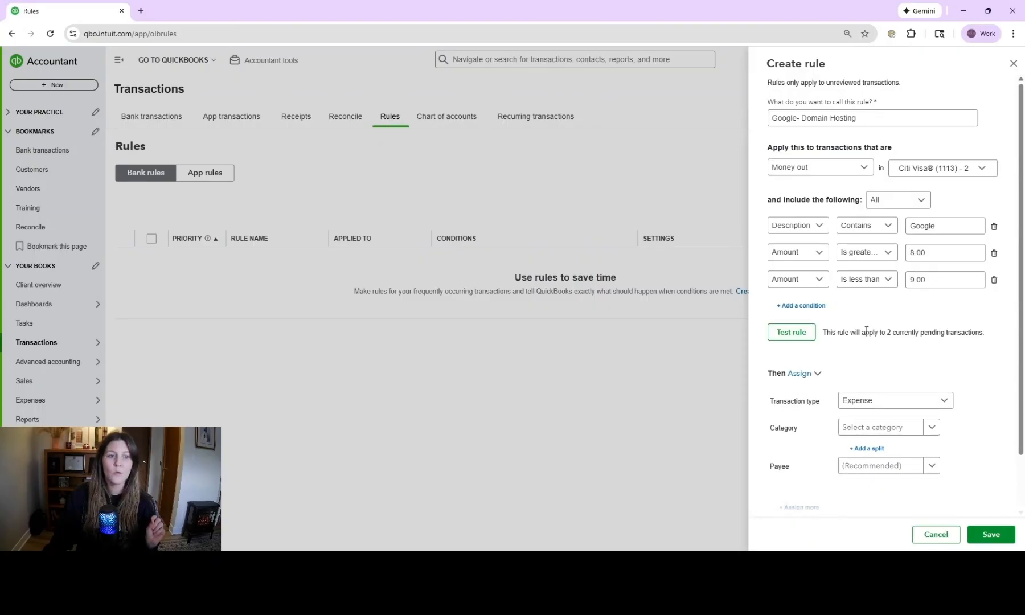
{"action": "left_click_drag", "start_coordinate": [887, 331], "coordinate": [988, 338]}
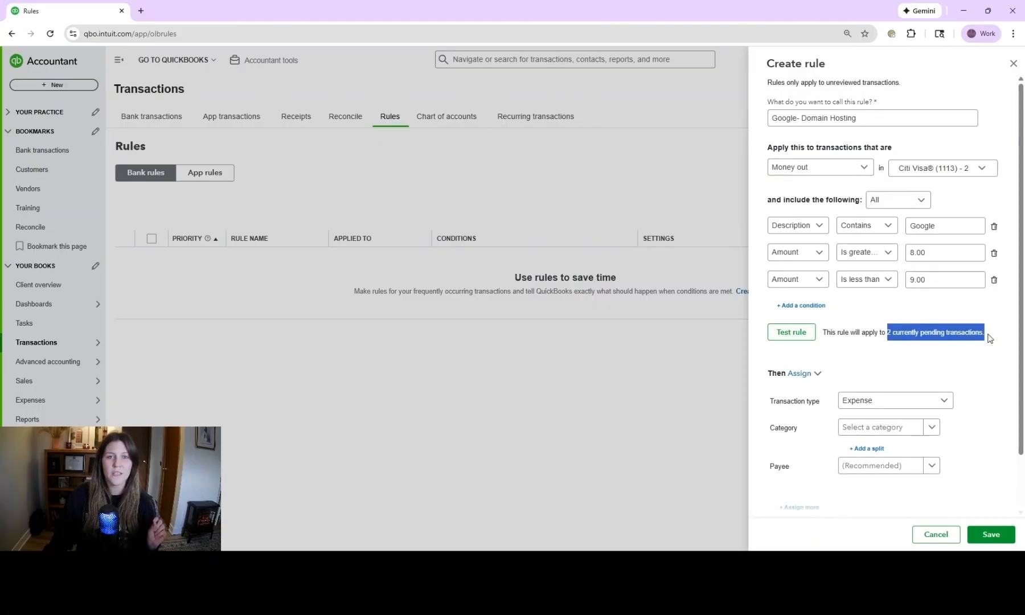
{"action": "left_click", "coordinate": [982, 335]}
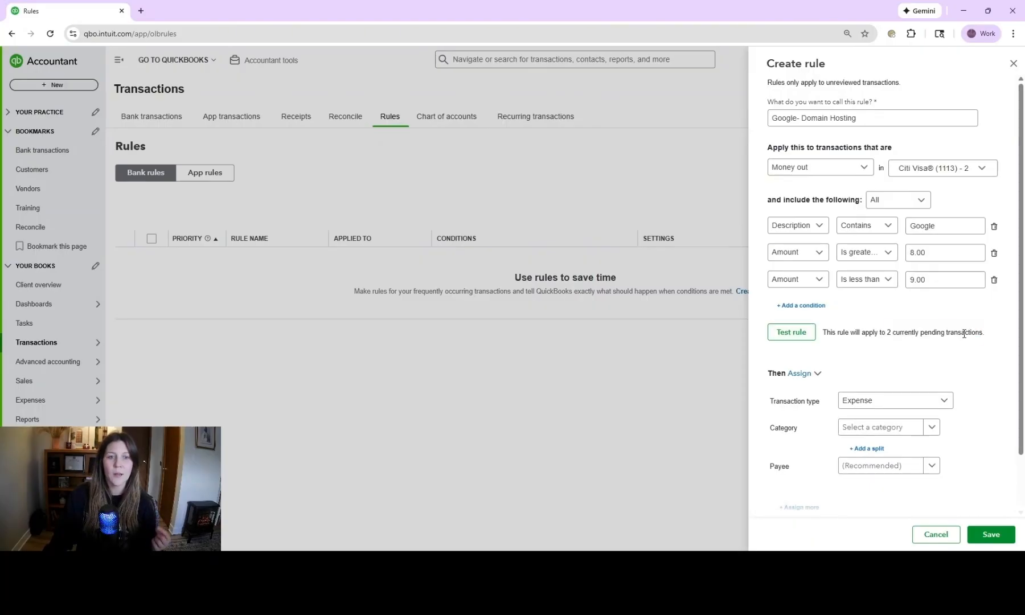
Step: Delete the third condition and set the remaining amount condition to Equals 8.50
{"action": "left_click", "coordinate": [994, 282]}
{"action": "double_click", "coordinate": [952, 251]}
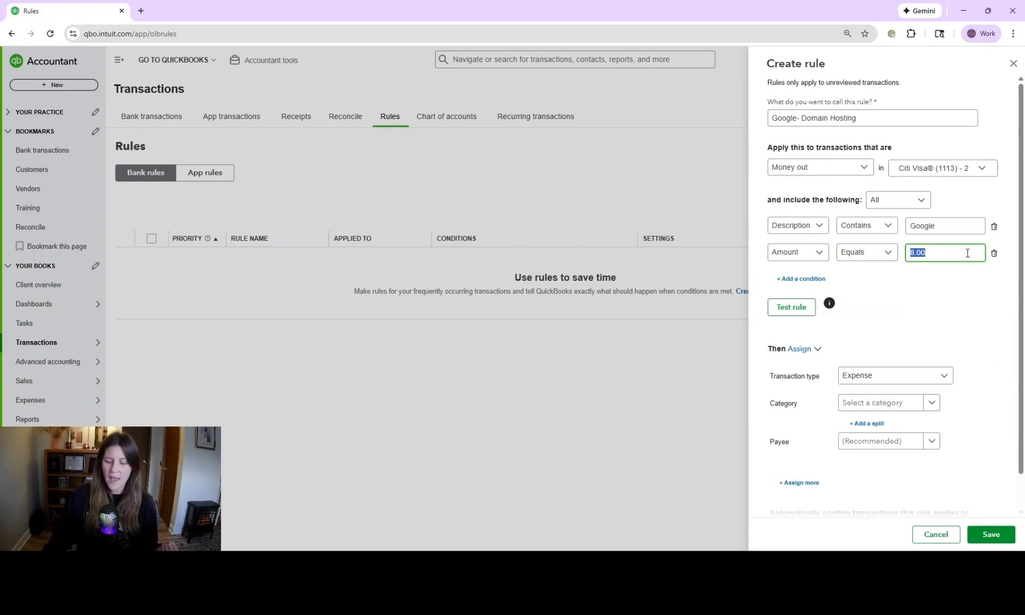
{"action": "type", "text": "8.50"}
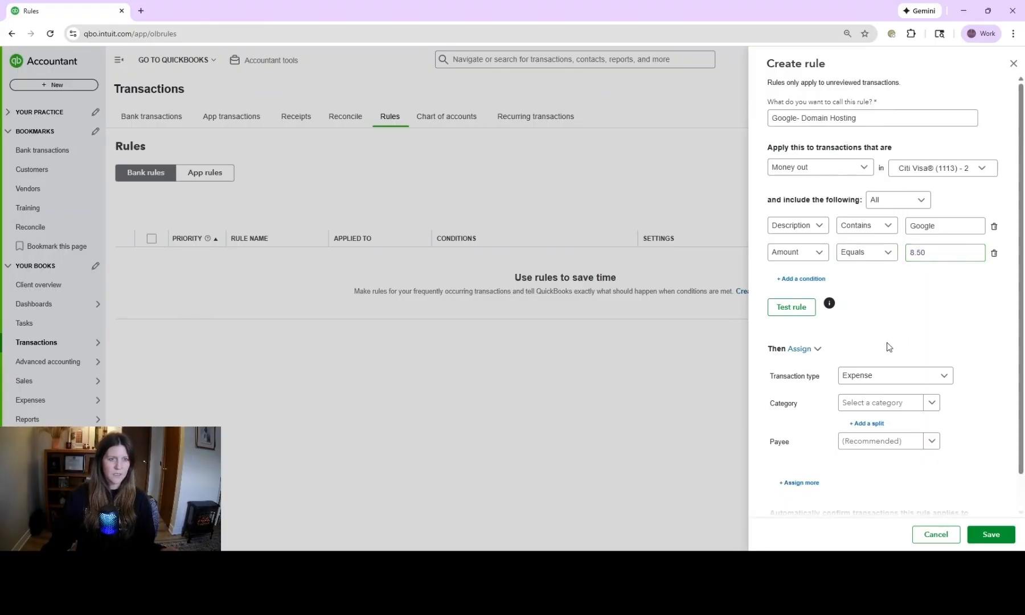
Step: Test the rule with the 8.50 amount and examine how many pending transactions it would apply to
{"action": "left_click", "coordinate": [791, 308]}
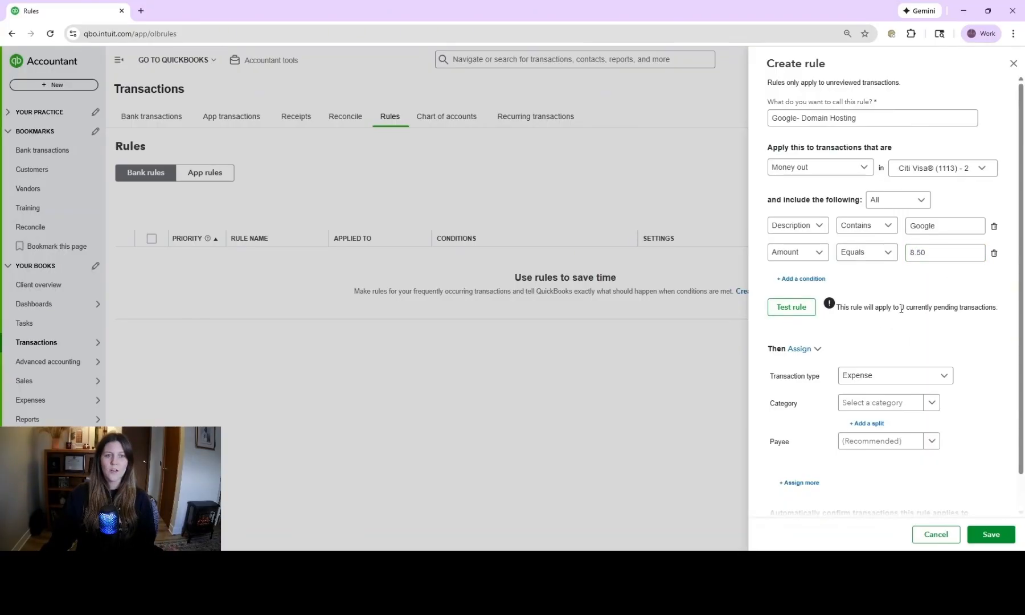
{"action": "left_click_drag", "start_coordinate": [901, 308], "coordinate": [1003, 310]}
{"action": "left_click", "coordinate": [974, 306]}
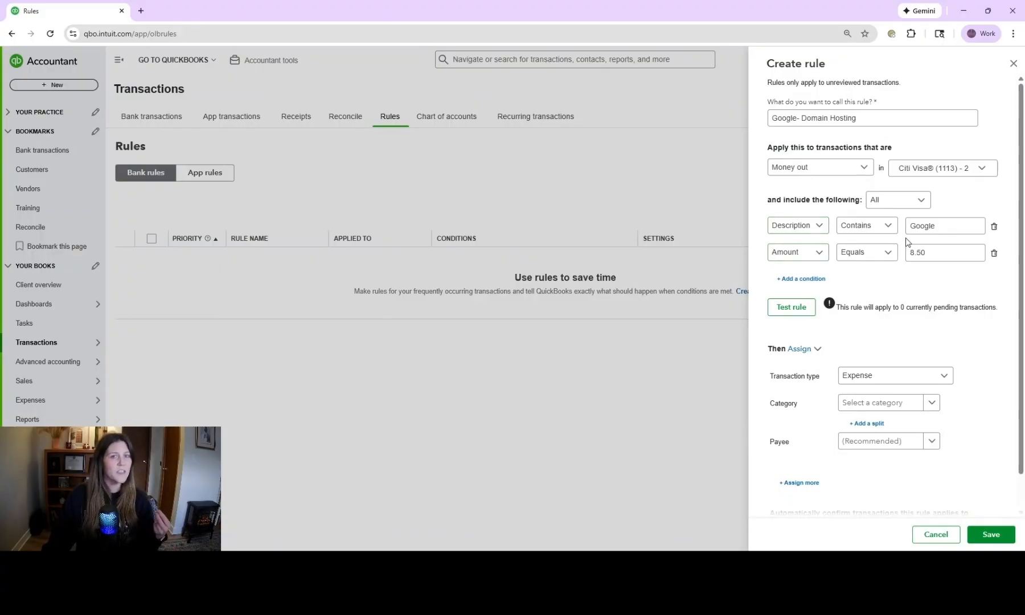
Step: Delete the Description contains "Google" condition and set the amount condition's value to 8.40
{"action": "left_click", "coordinate": [994, 228]}
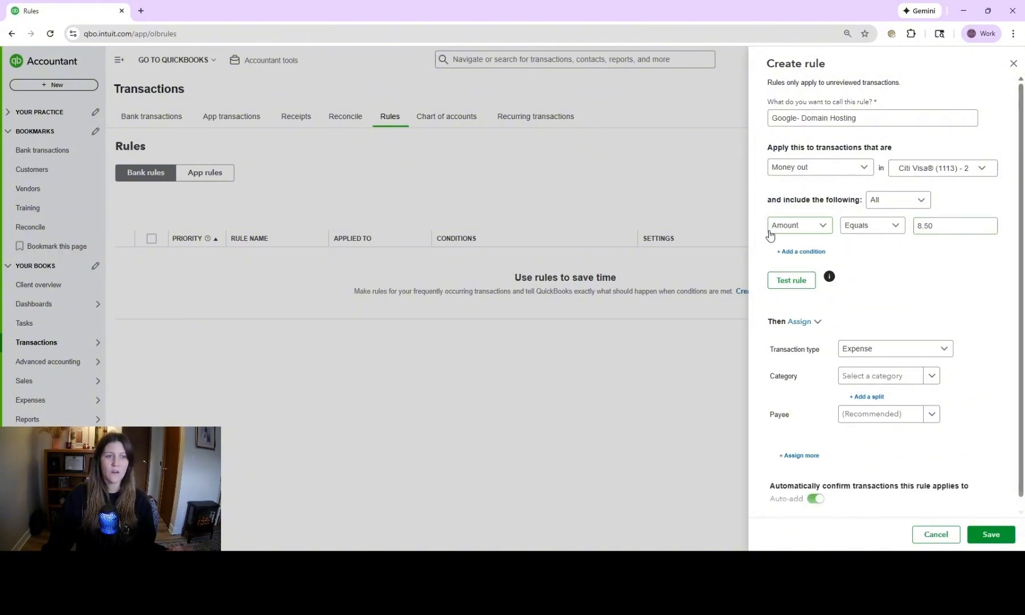
{"action": "left_click", "coordinate": [952, 222]}
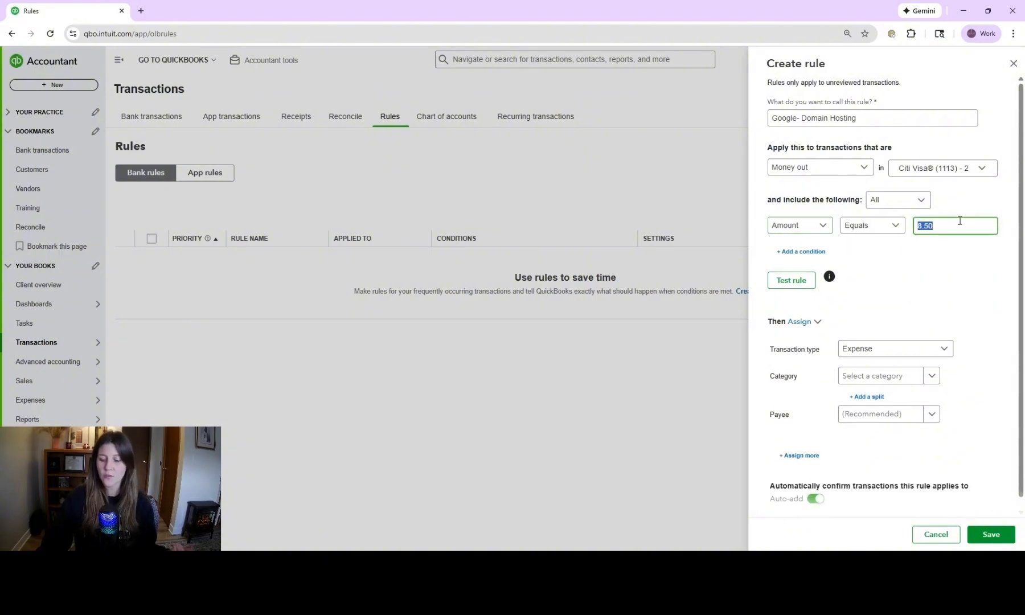
{"action": "type", "text": "8.40"}
{"action": "key", "text": "Tab"}
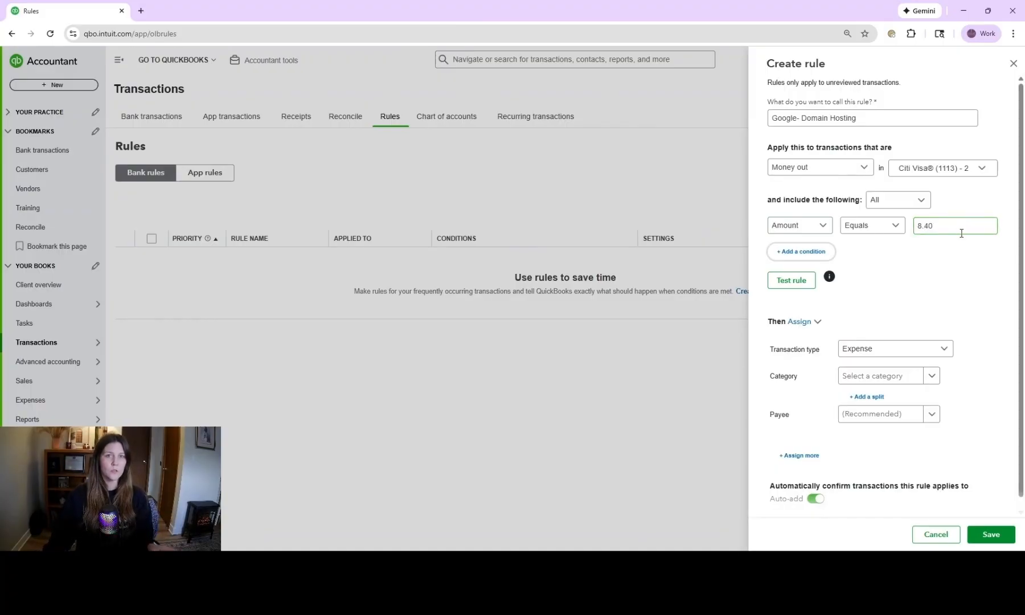
Step: Test the rule with only the 8.40 amount condition and examine how many pending transactions it covers
{"action": "left_click", "coordinate": [774, 280]}
{"action": "left_click_drag", "start_coordinate": [887, 278], "coordinate": [977, 276]}
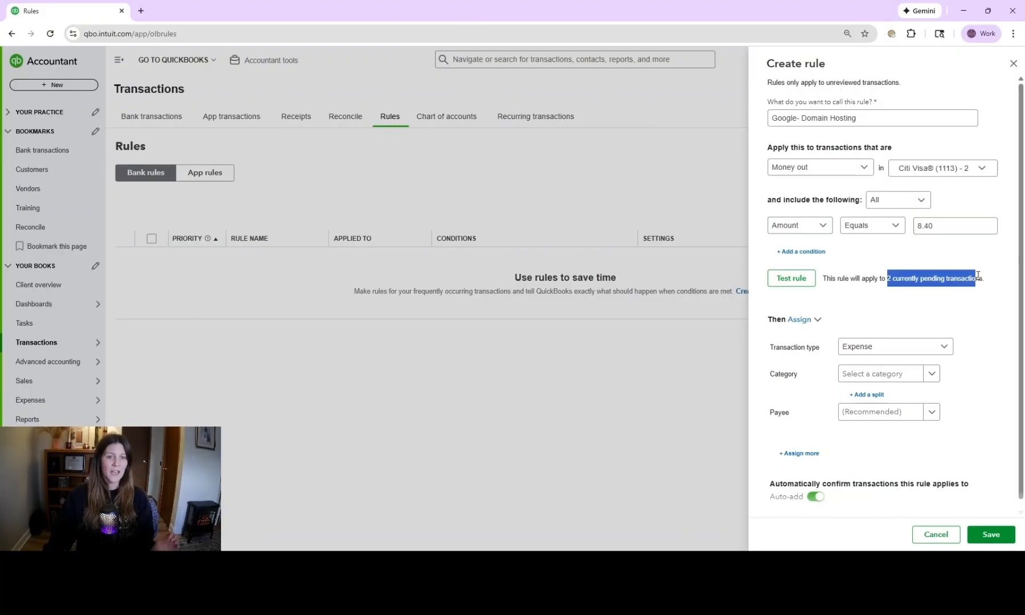
{"action": "left_click", "coordinate": [978, 277]}
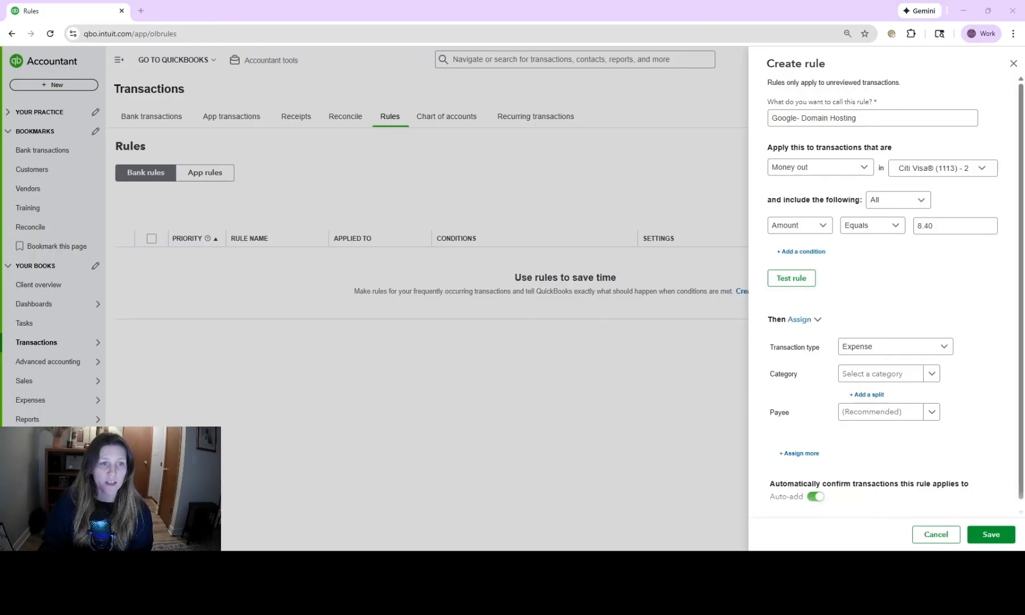
Step: Keep Expense as the rule's transaction type and assign the Website Expense category
{"action": "left_click", "coordinate": [948, 348]}
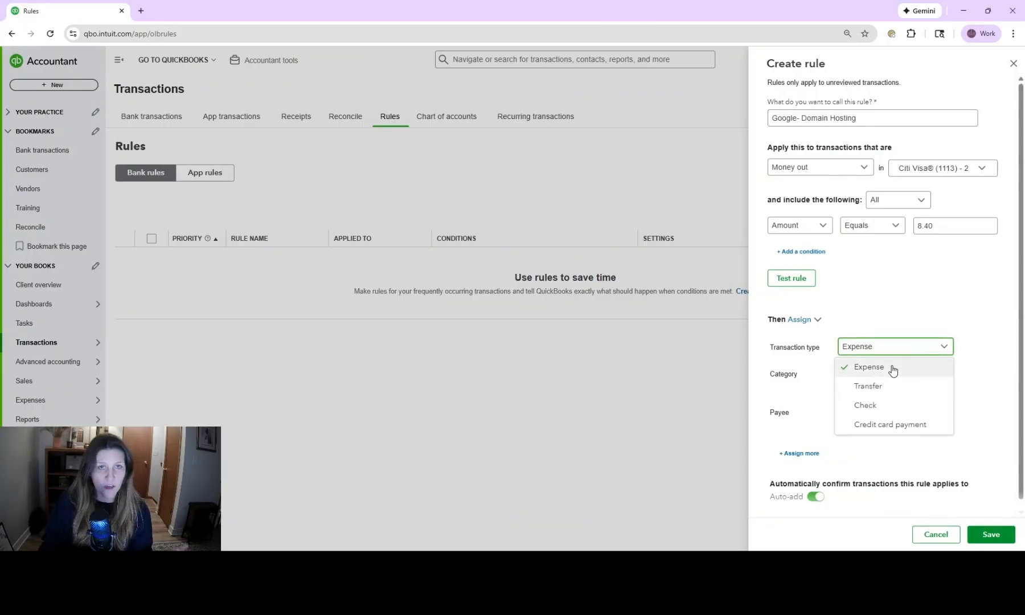
{"action": "left_click", "coordinate": [892, 368]}
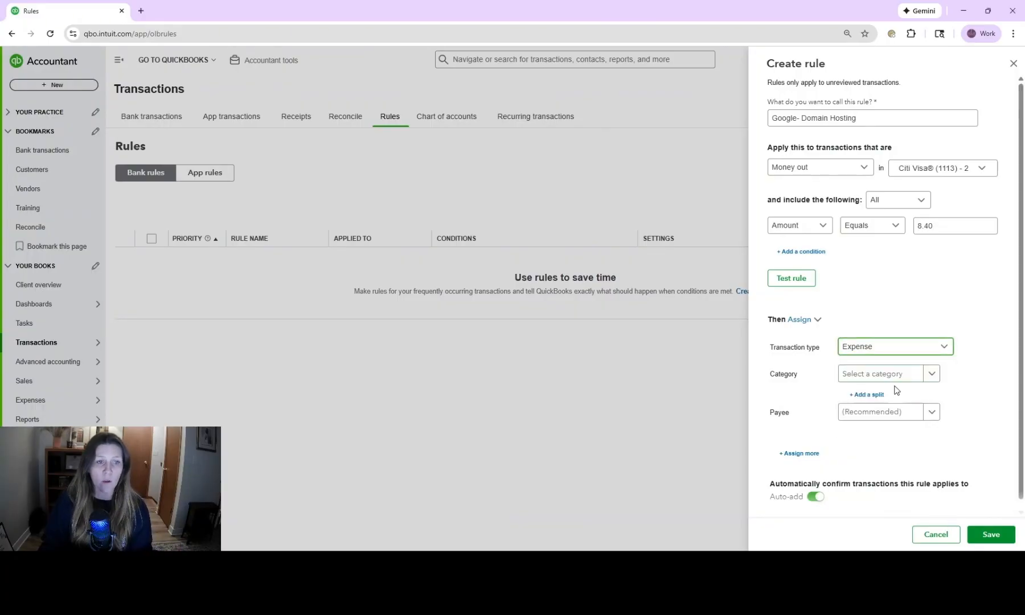
{"action": "left_click", "coordinate": [905, 378]}
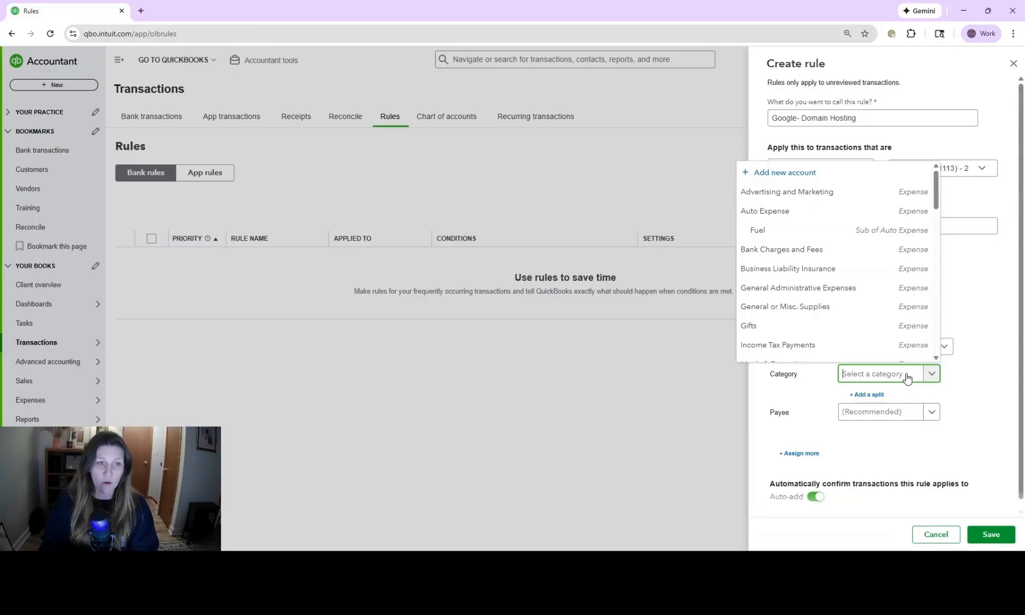
{"action": "type", "text": "websi"}
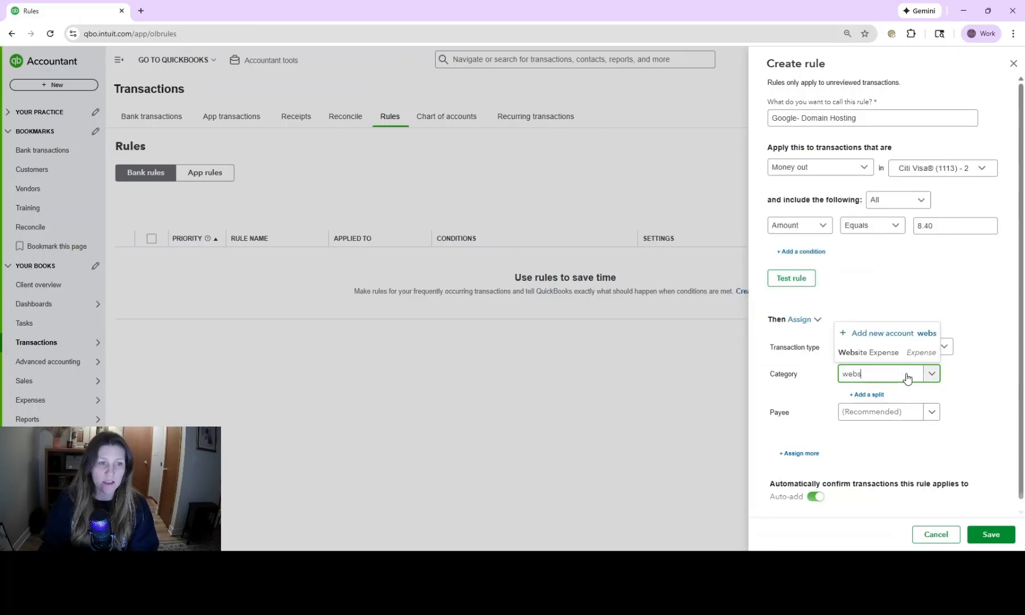
{"action": "left_click", "coordinate": [905, 350]}
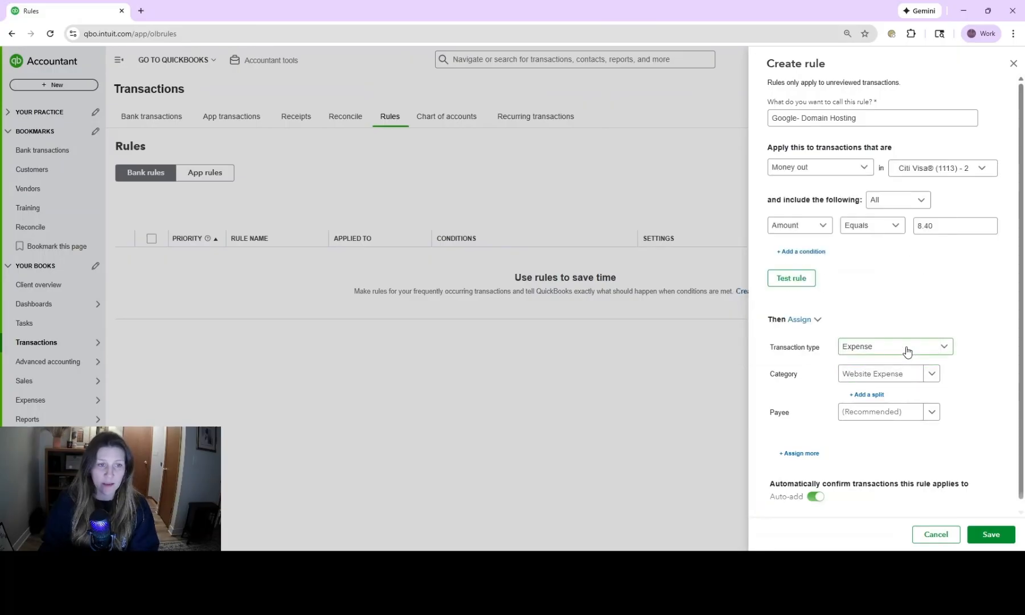
Step: Assign the existing vendor Google as the rule's payee
{"action": "left_click", "coordinate": [904, 419]}
{"action": "type", "text": "Goo"}
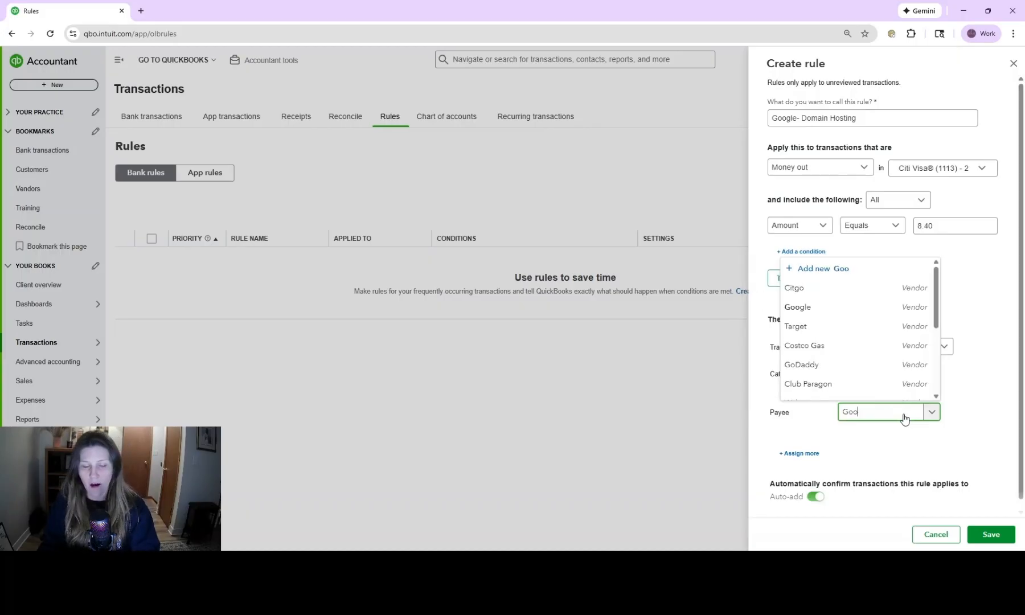
{"action": "left_click", "coordinate": [876, 393]}
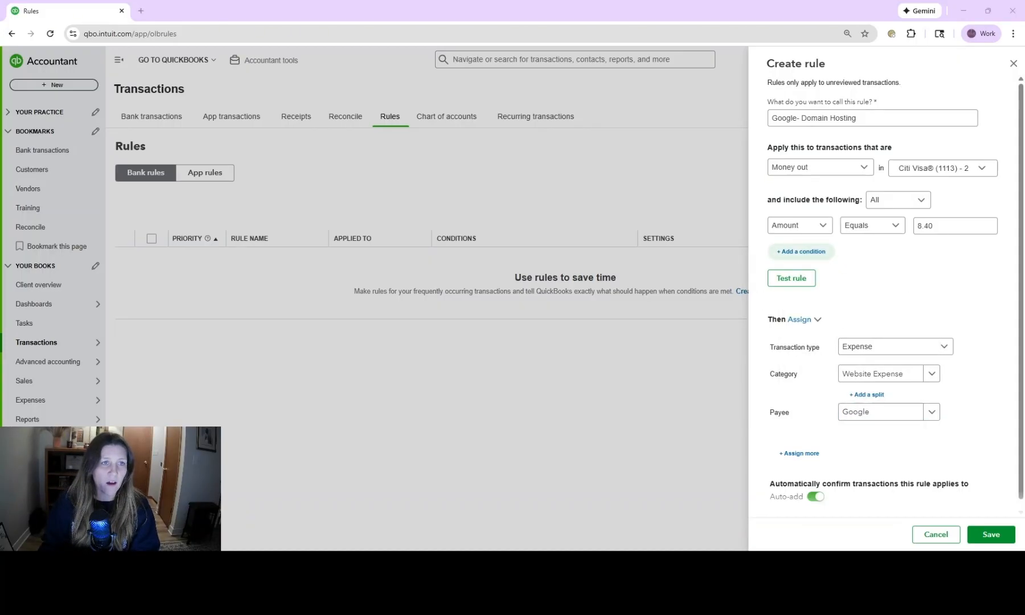
Step: Add a second condition to the rule for Description contains "Google"
{"action": "left_click", "coordinate": [807, 252]}
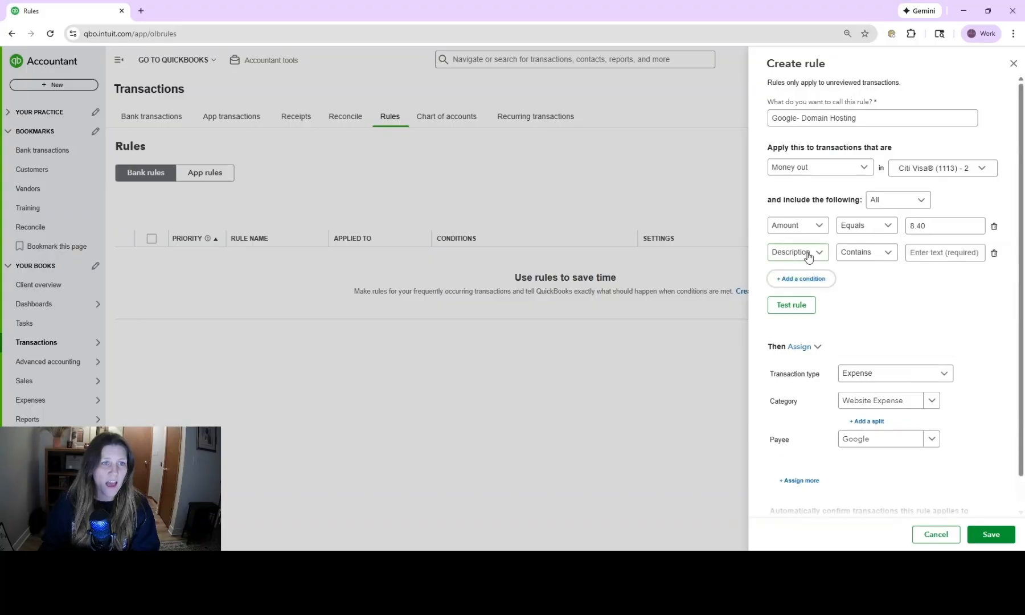
{"action": "left_click", "coordinate": [954, 254]}
{"action": "type", "text": "Google"}
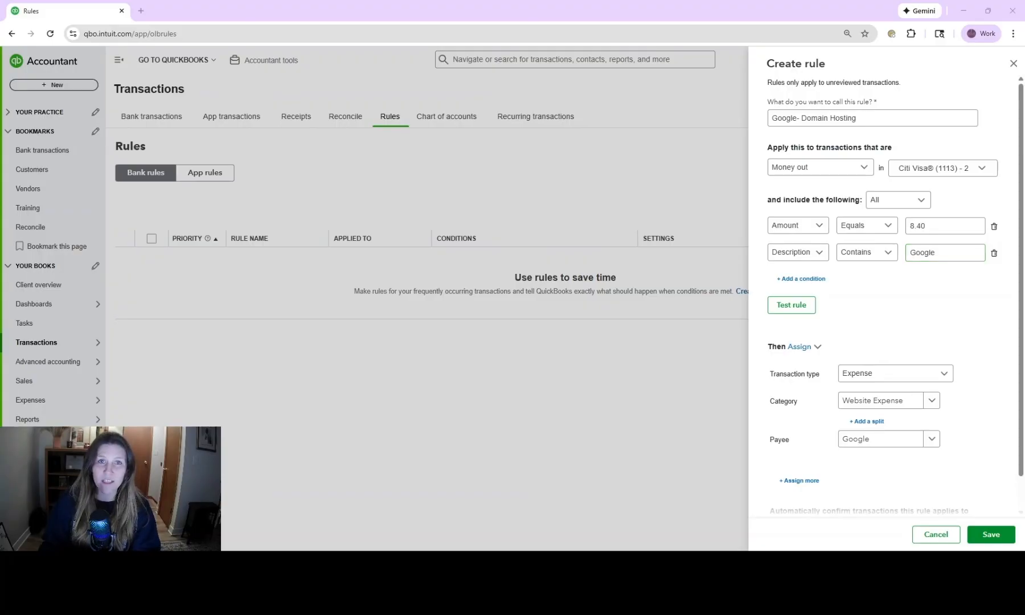
Step: Turn off Auto-add so the rule does not confirm transactions automatically, and save the rule
{"action": "scroll", "coordinate": [887, 294], "scroll_direction": "down", "scroll_amount": 1}
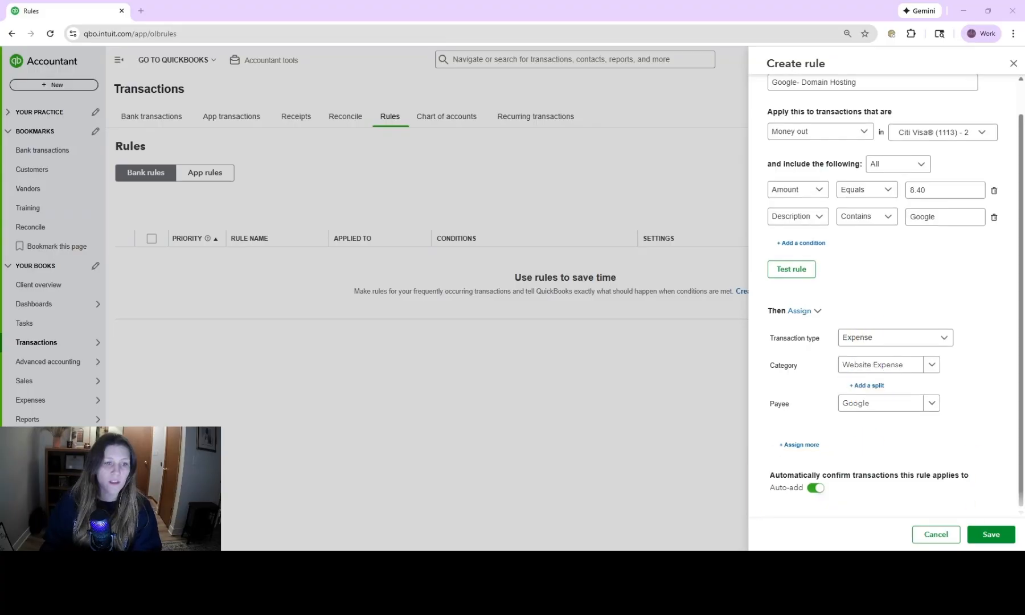
{"action": "left_click", "coordinate": [816, 489]}
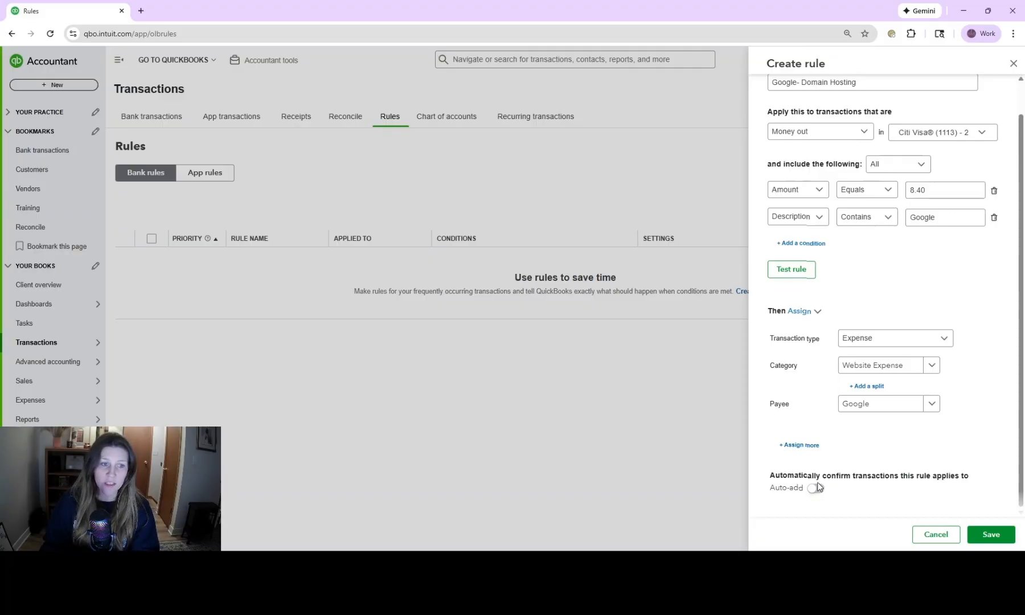
{"action": "left_click", "coordinate": [991, 534]}
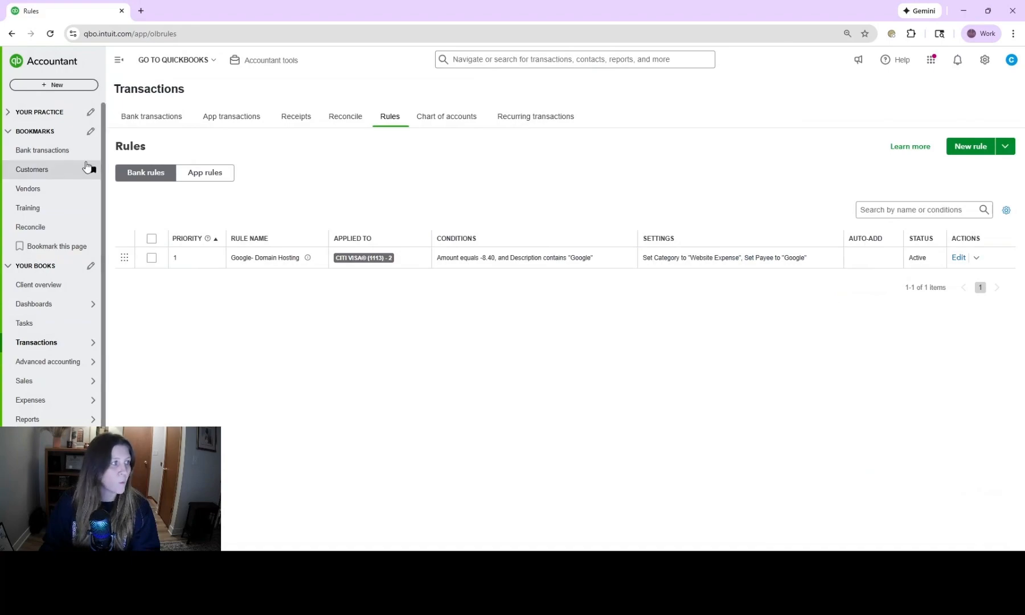
Step: Check how the pending Citi Visa bank transactions are categorized by the rule and return to the bank rules list
{"action": "left_click", "coordinate": [60, 149]}
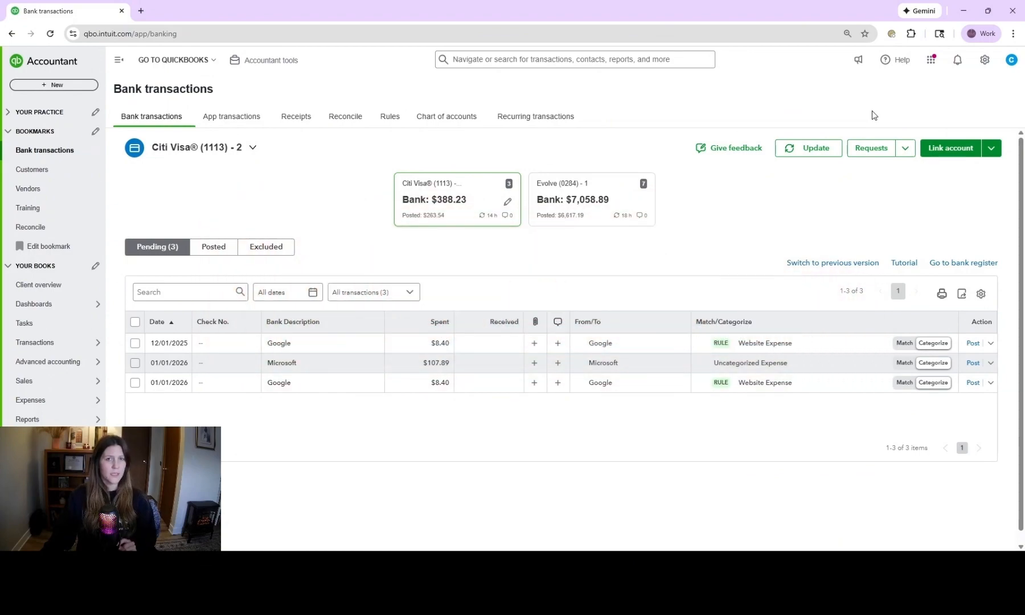
{"action": "left_click", "coordinate": [390, 116]}
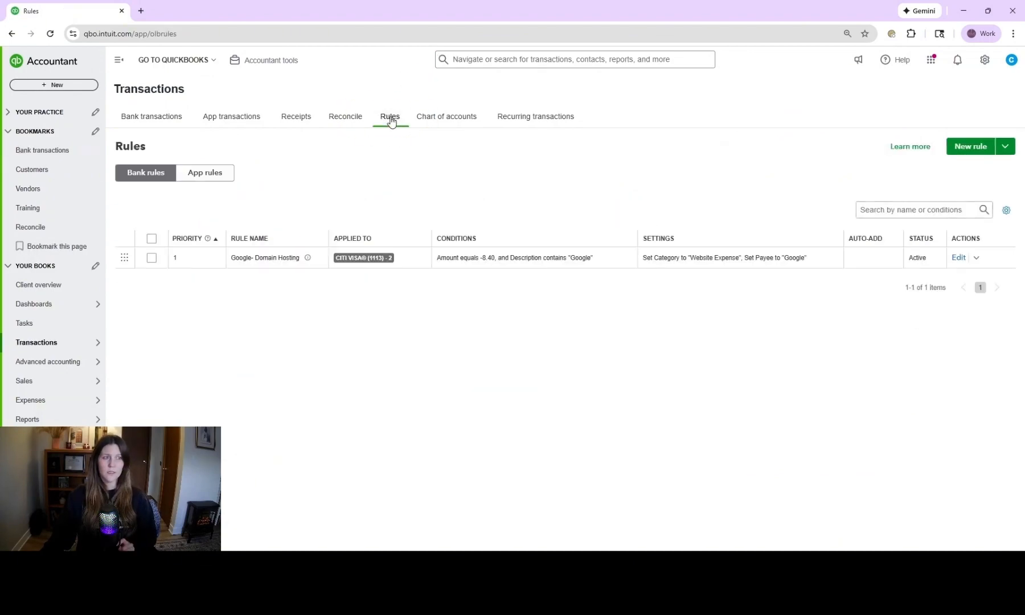
Step: Turn on Auto-add for the "Google- Domain Hosting" rule and save it
{"action": "left_click", "coordinate": [973, 256]}
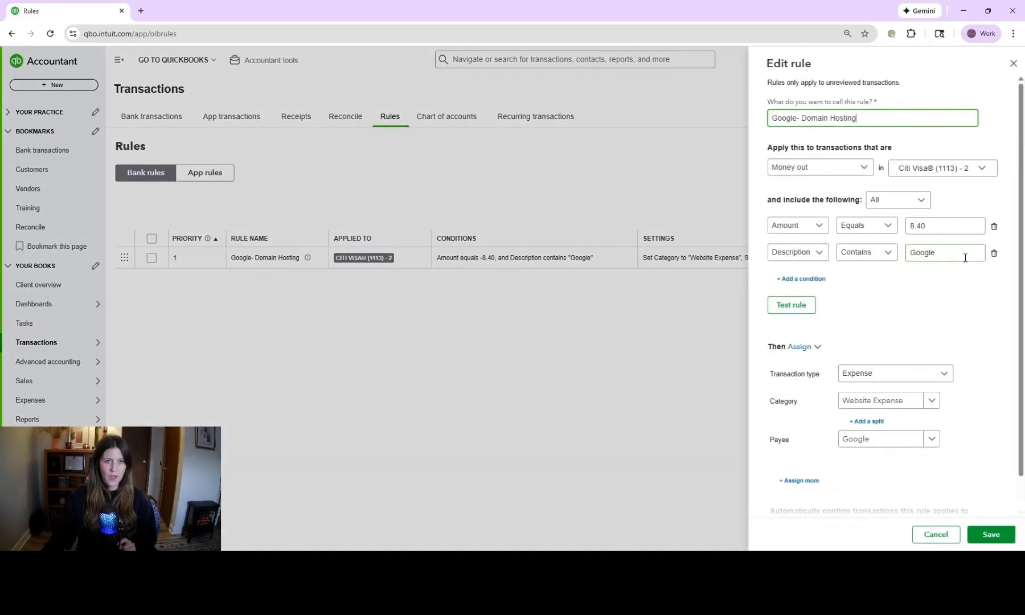
{"action": "scroll", "coordinate": [818, 493], "scroll_direction": "down", "scroll_amount": 1}
{"action": "left_click", "coordinate": [817, 490]}
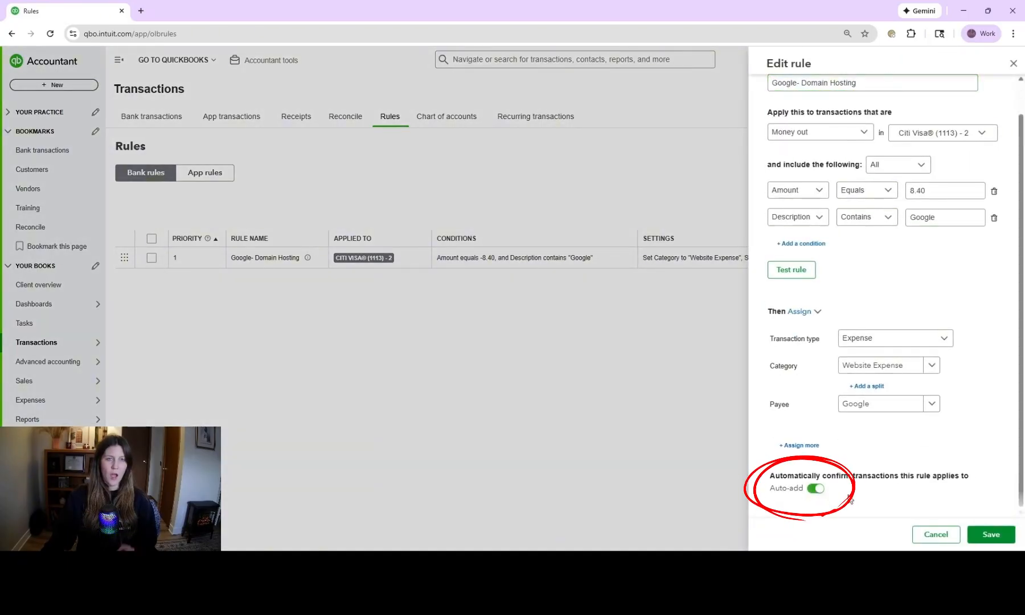
{"action": "left_click", "coordinate": [983, 535]}
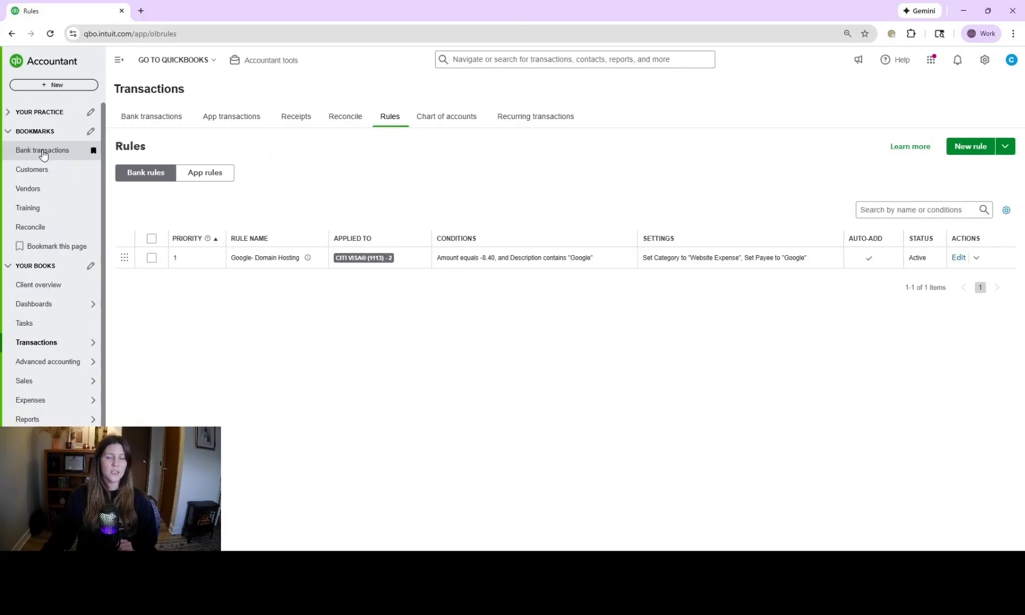
Step: Review the posted Citi Visa bank transactions for Google charges the rule added automatically
{"action": "left_click", "coordinate": [43, 152]}
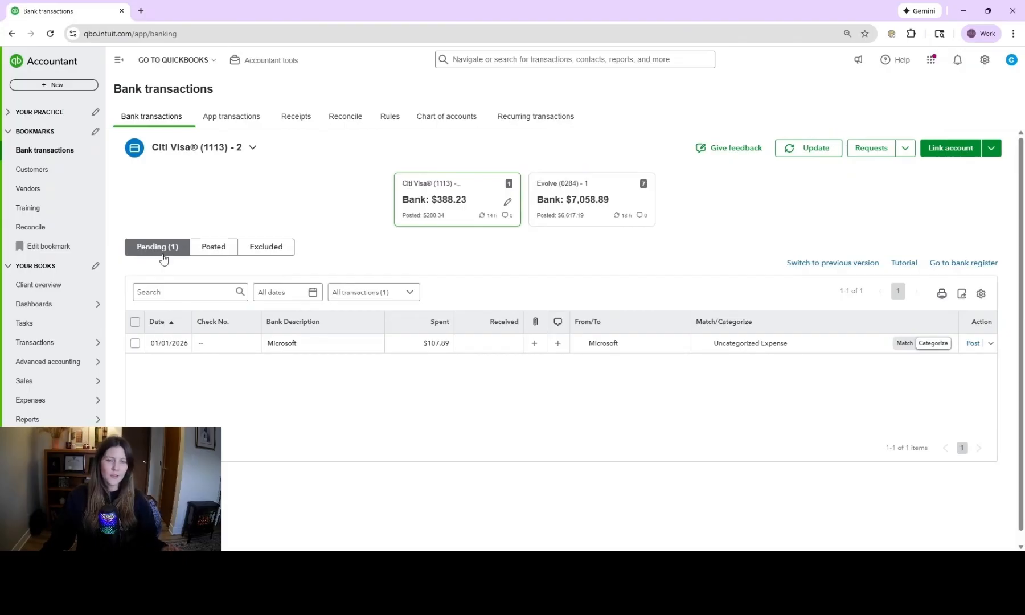
{"action": "left_click", "coordinate": [214, 246]}
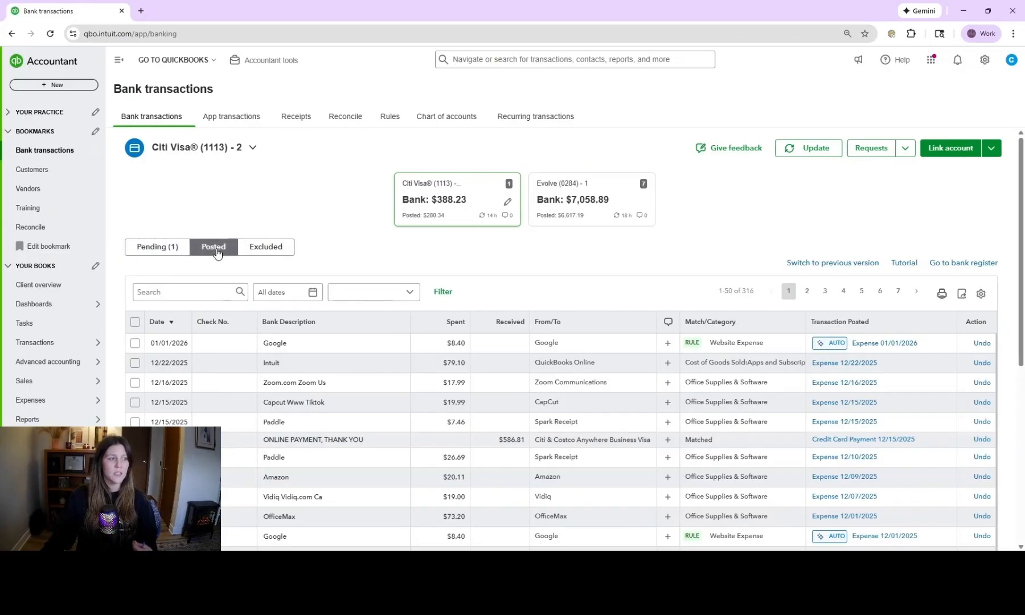
{"action": "scroll", "coordinate": [218, 251], "scroll_direction": "down", "scroll_amount": 3}
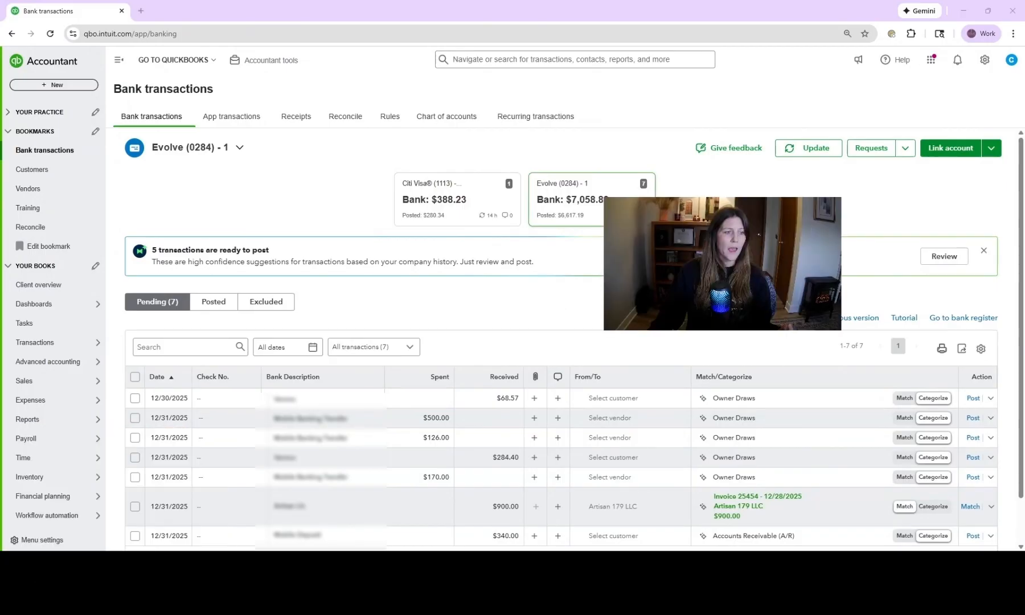
Step: Switch the pending $900.00 deposit in the Evolve account from Match to Categorize
{"action": "scroll", "coordinate": [557, 306], "scroll_direction": "down", "scroll_amount": 1}
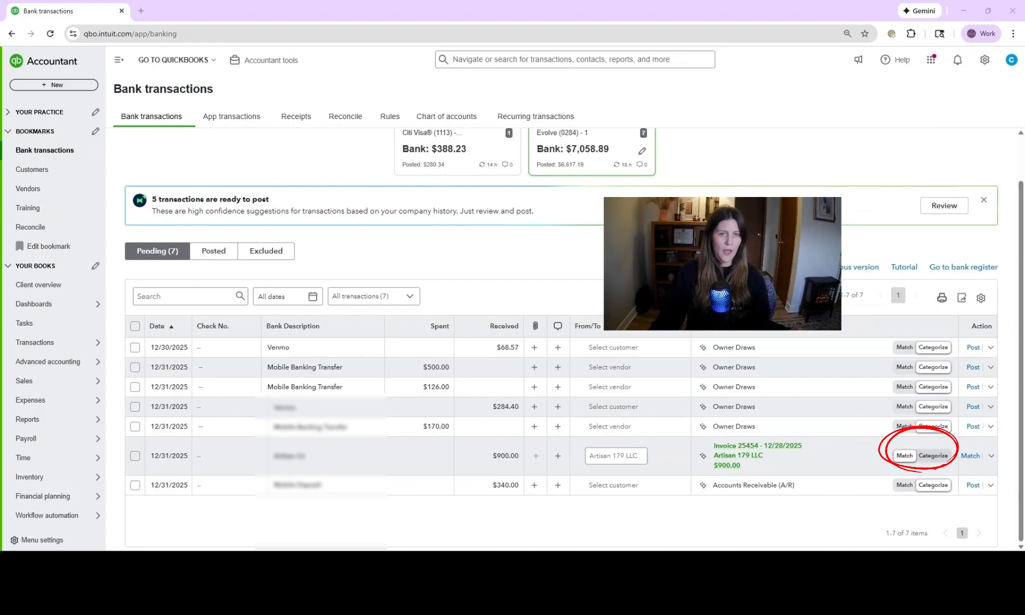
{"action": "left_click", "coordinate": [931, 456]}
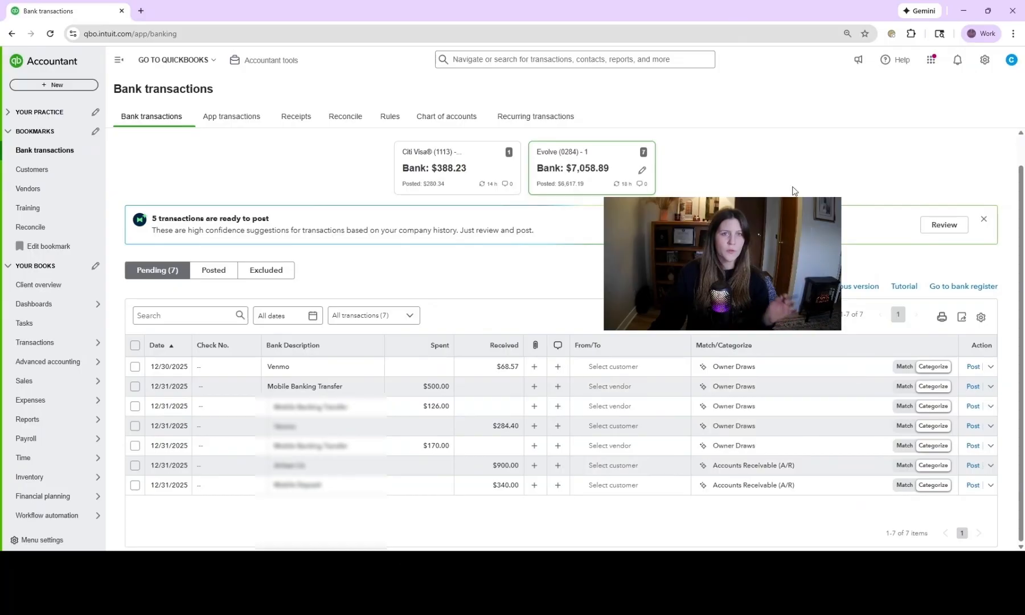
Step: Start a new bank rule and name it "Customer 1 Payment"
{"action": "left_click", "coordinate": [389, 119]}
{"action": "left_click", "coordinate": [982, 150]}
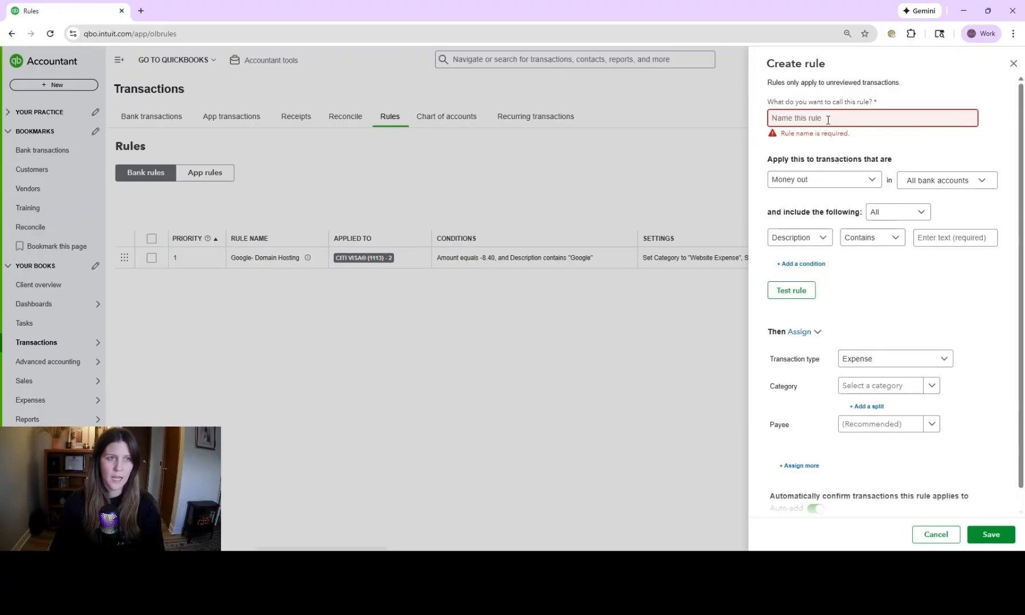
{"action": "type", "text": "Customer 1 Payment"}
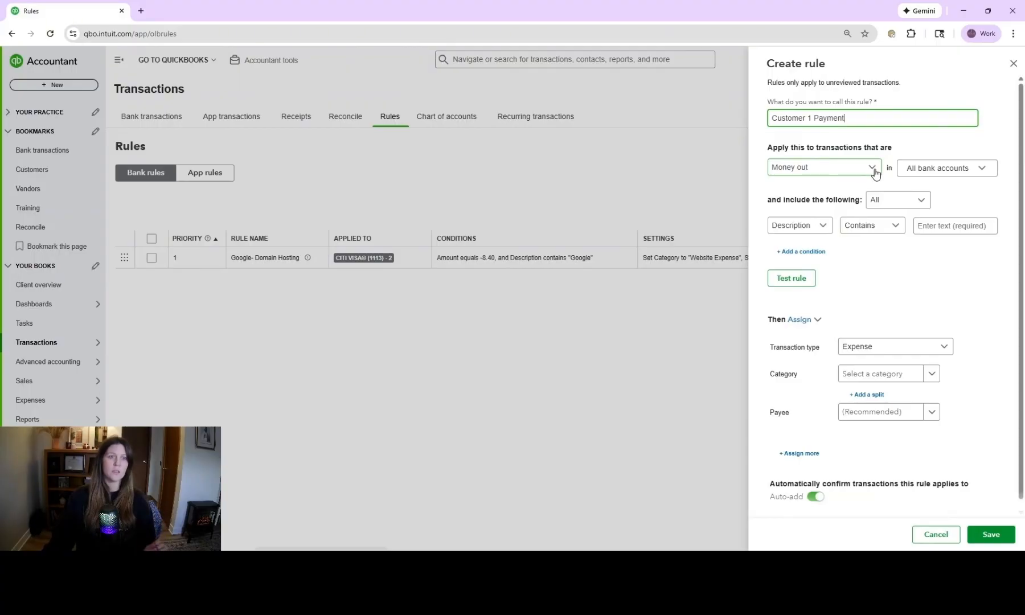
Step: Apply the rule to Money in transactions in the Evolve account only, excluding Citi Visa
{"action": "left_click", "coordinate": [875, 170]}
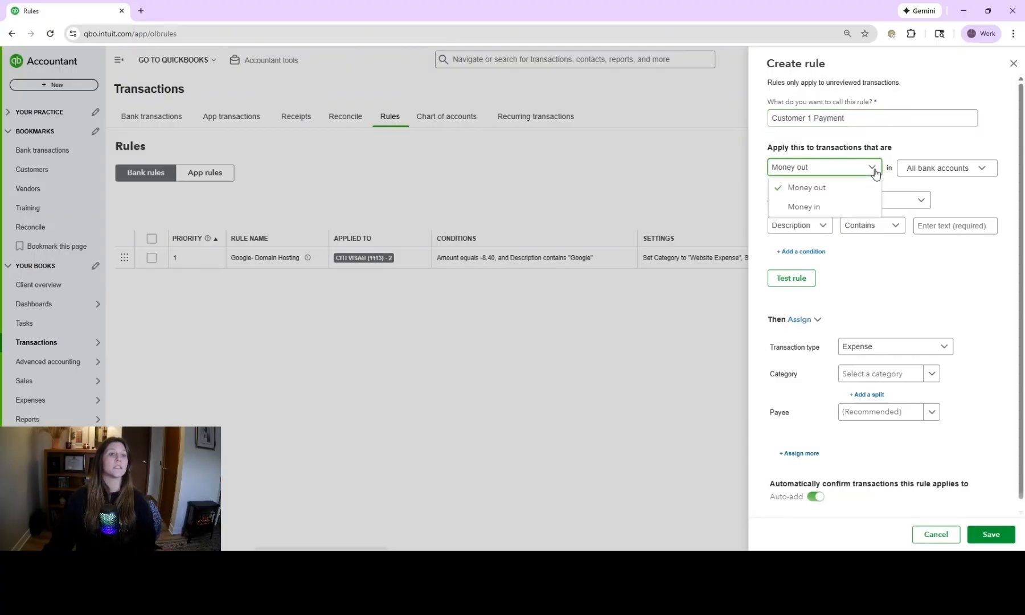
{"action": "left_click", "coordinate": [851, 207]}
{"action": "left_click", "coordinate": [992, 175]}
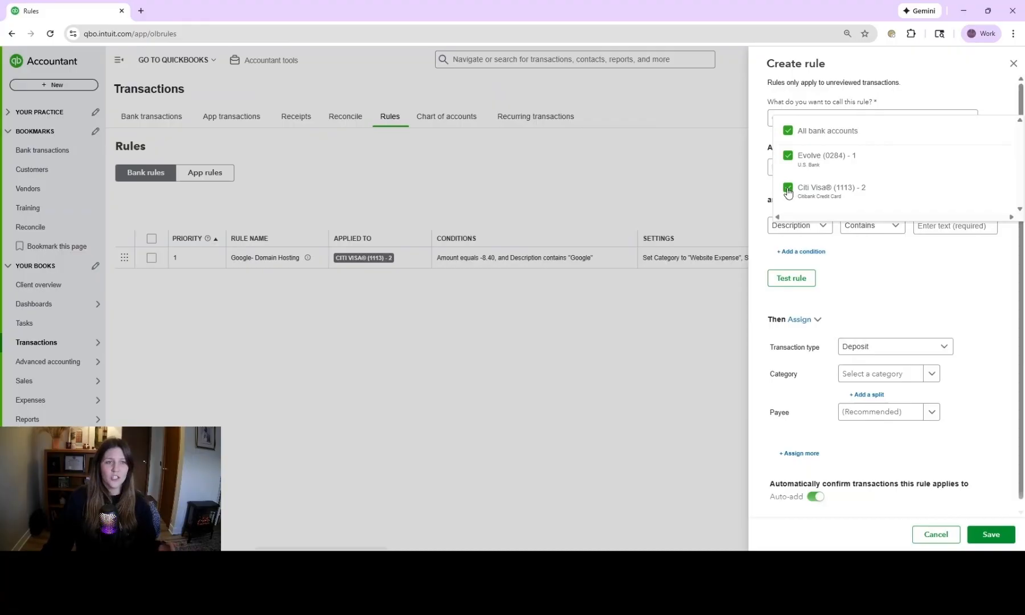
{"action": "left_click", "coordinate": [788, 188]}
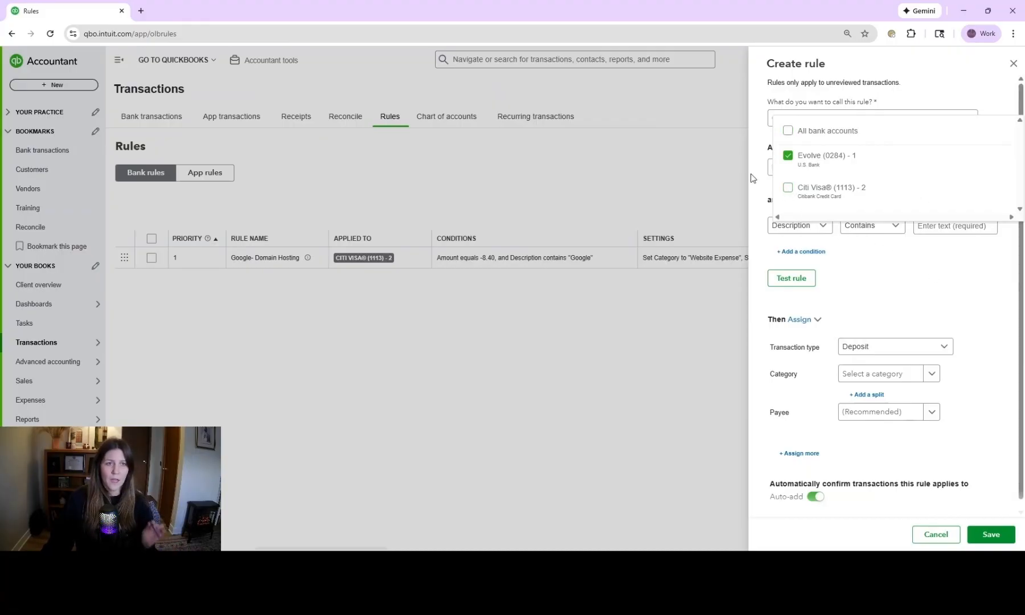
{"action": "left_click", "coordinate": [932, 270]}
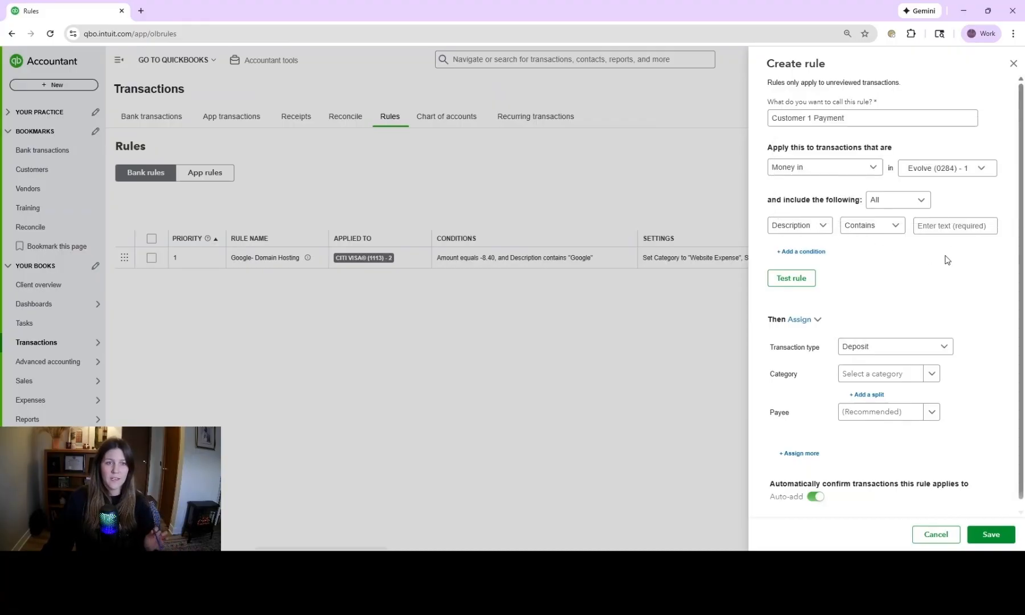
Step: Set the rule's condition to Amount Equals 900
{"action": "left_click", "coordinate": [820, 231]}
{"action": "left_click", "coordinate": [804, 291]}
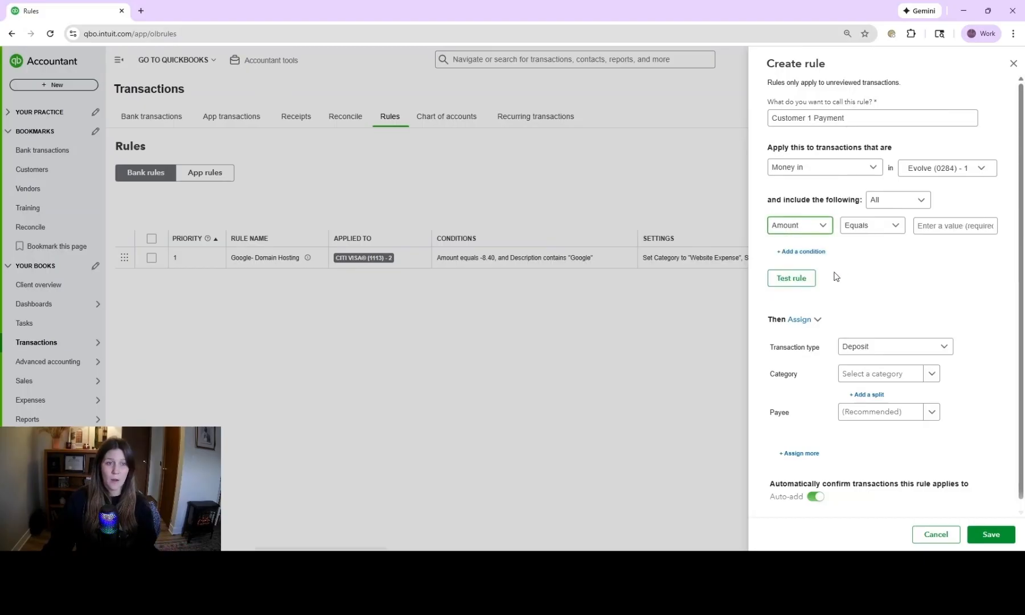
{"action": "left_click", "coordinate": [895, 231]}
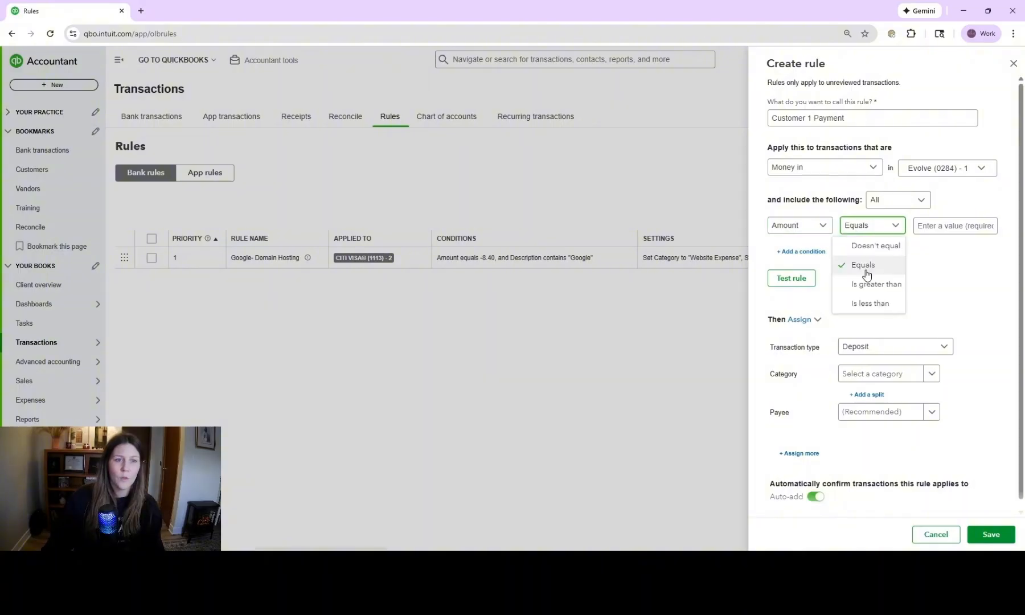
{"action": "left_click", "coordinate": [871, 263]}
{"action": "left_click", "coordinate": [960, 227]}
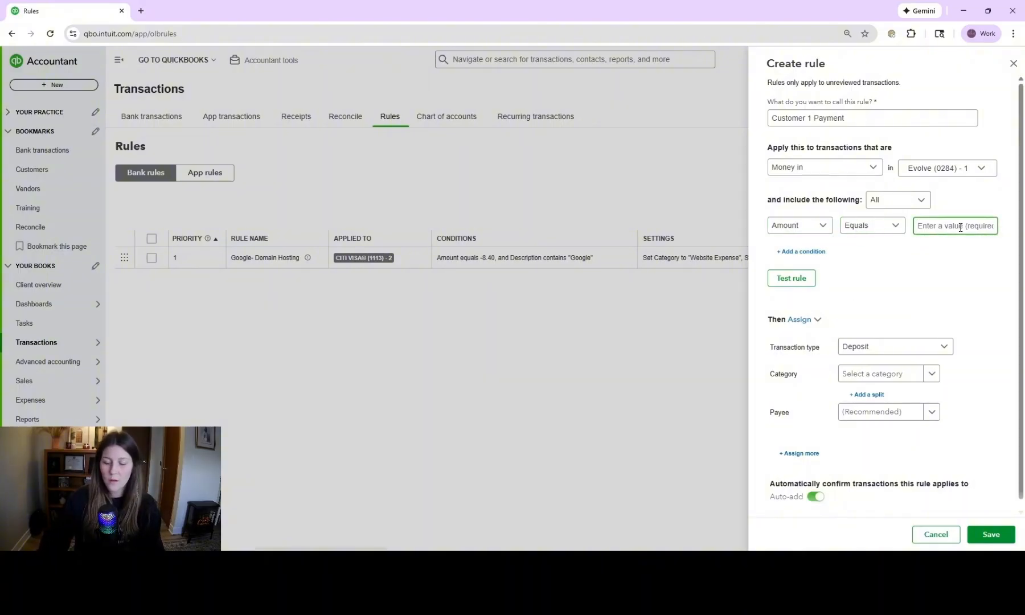
{"action": "type", "text": "900"}
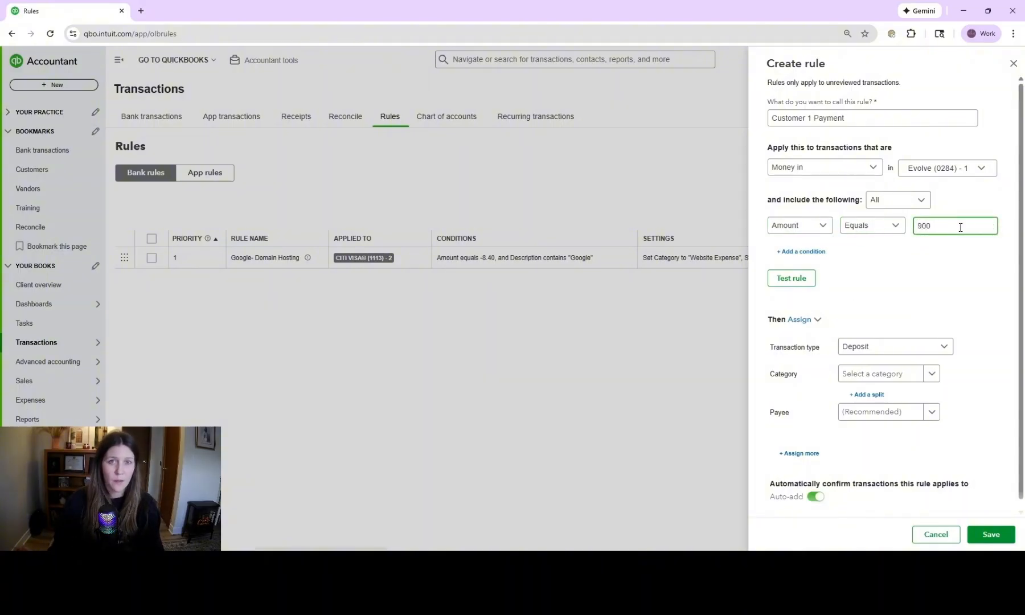
{"action": "left_click", "coordinate": [812, 254]}
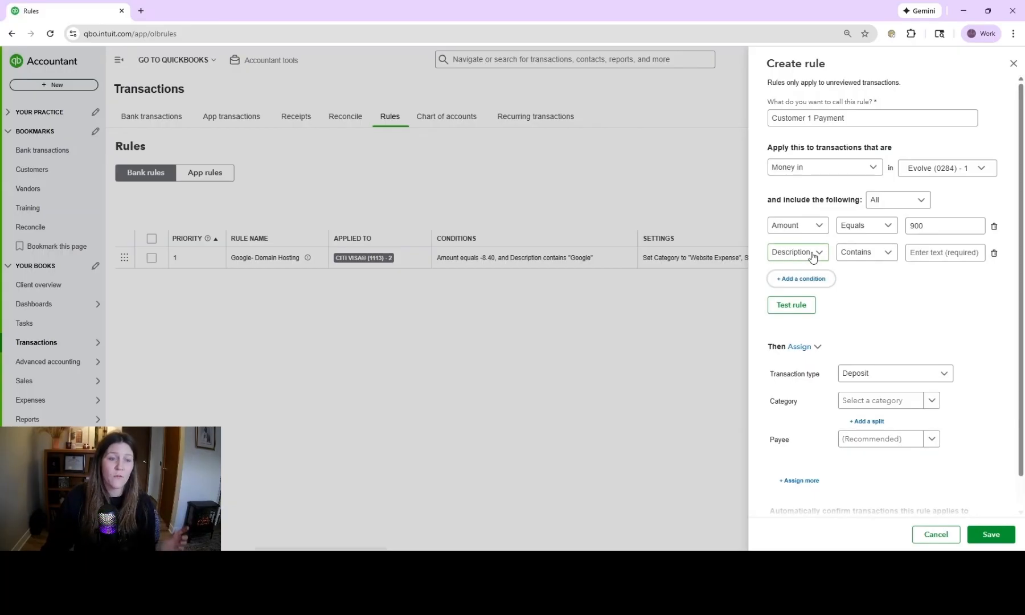
{"action": "left_click", "coordinate": [938, 257]}
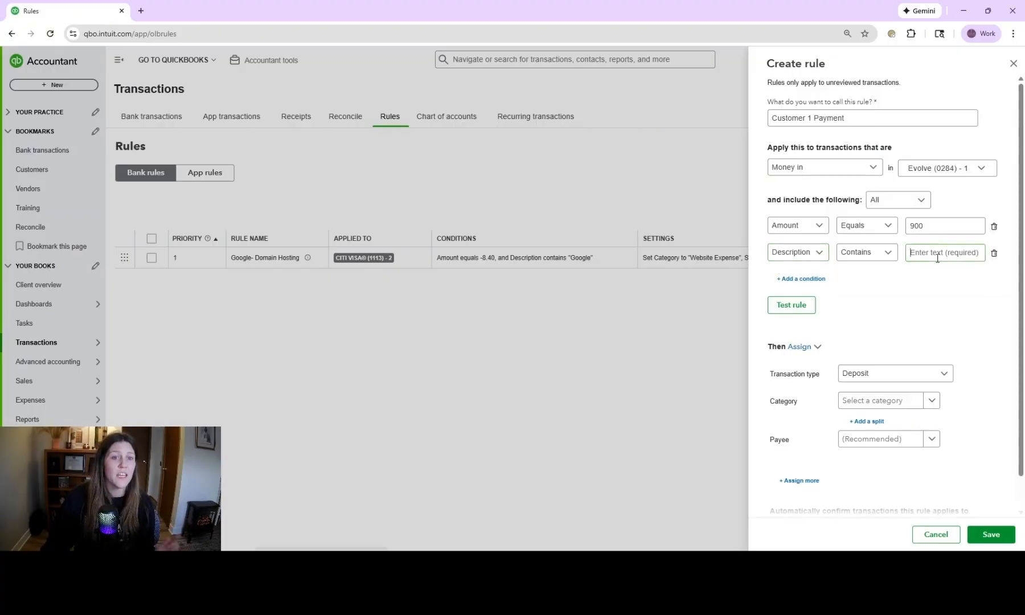
{"action": "left_click", "coordinate": [888, 257]}
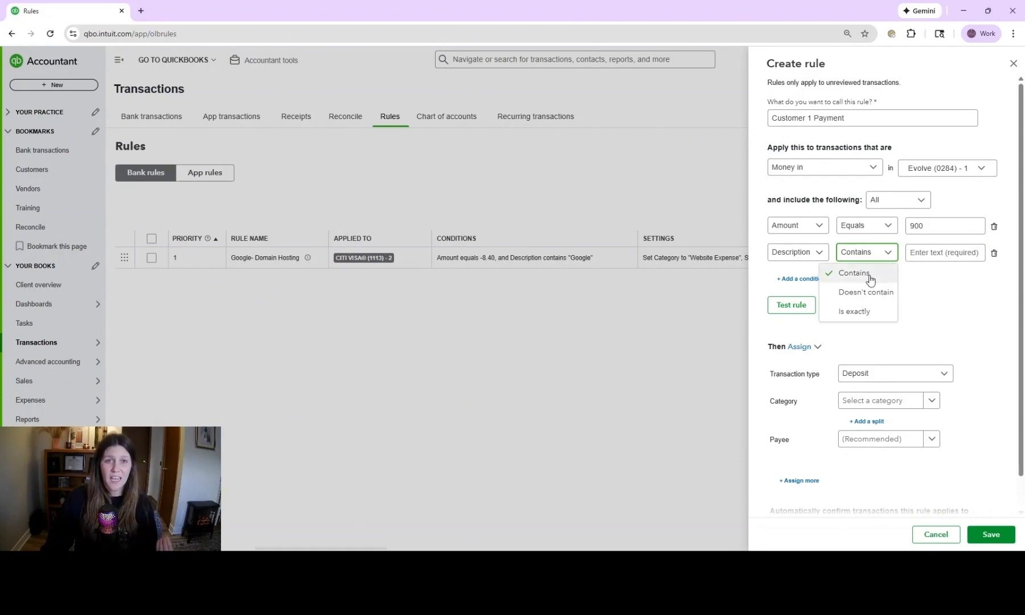
{"action": "left_click", "coordinate": [854, 311]}
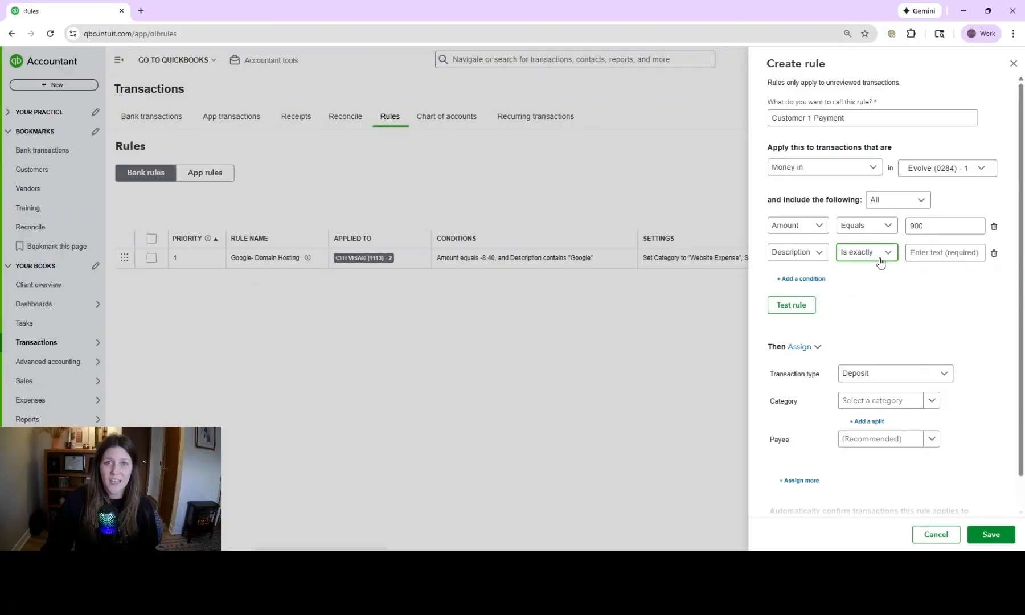
{"action": "left_click", "coordinate": [880, 259]}
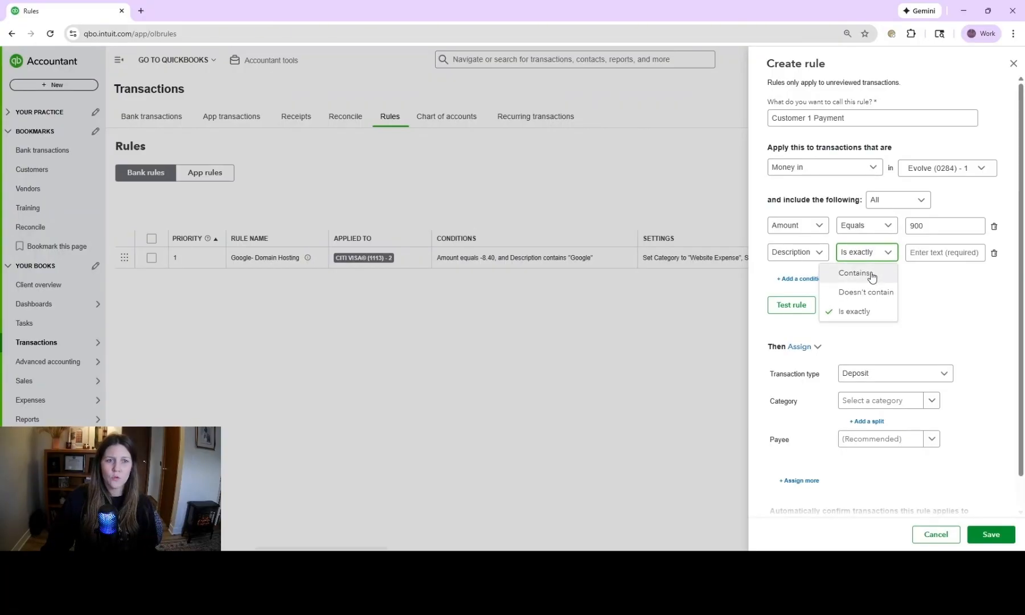
{"action": "left_click", "coordinate": [871, 275]}
{"action": "left_click", "coordinate": [938, 261]}
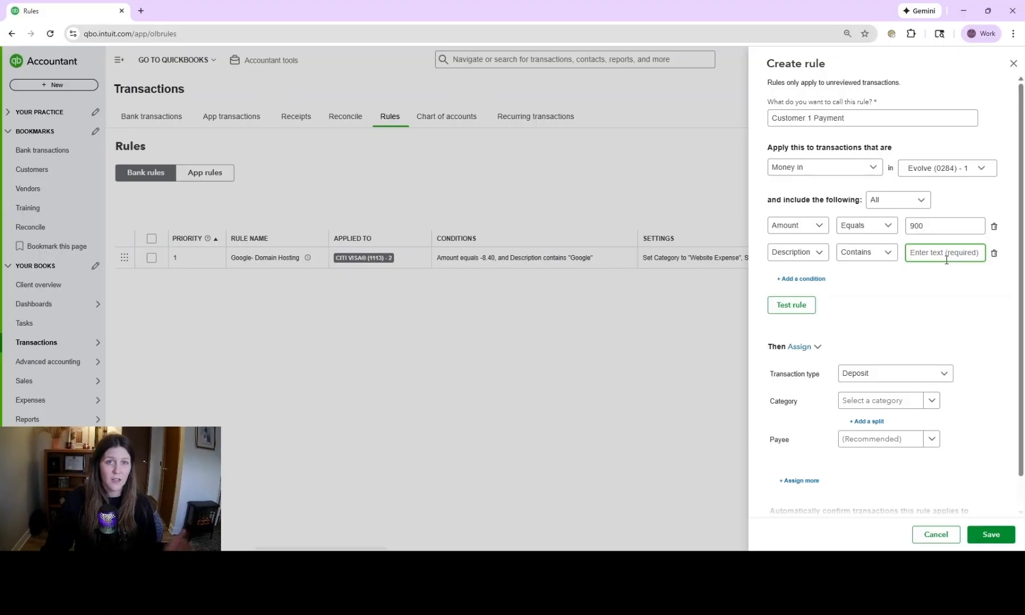
{"action": "left_click", "coordinate": [995, 255]}
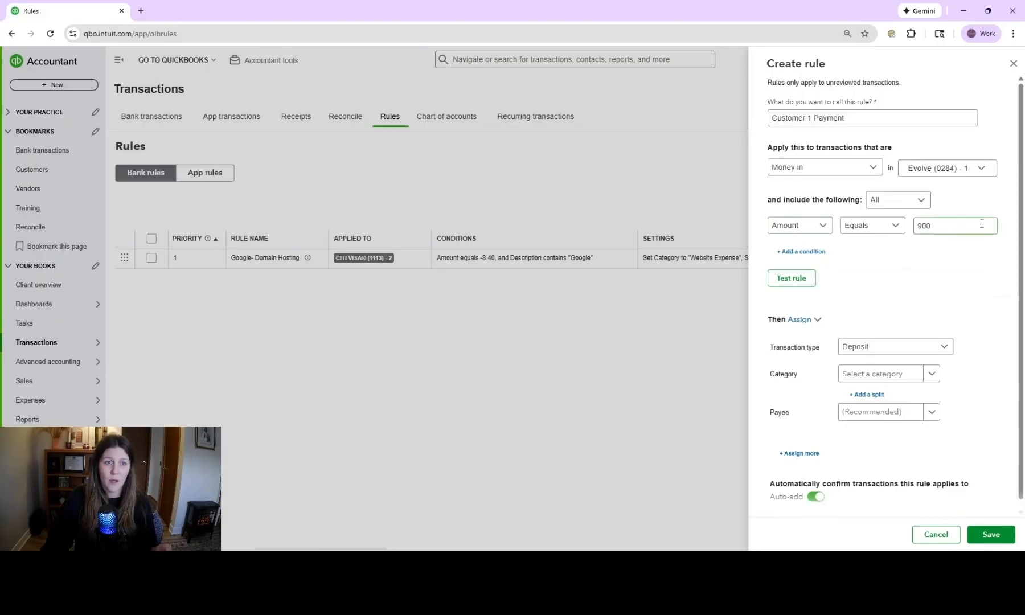
Step: Test the rule against the currently pending transactions
{"action": "left_click", "coordinate": [791, 279]}
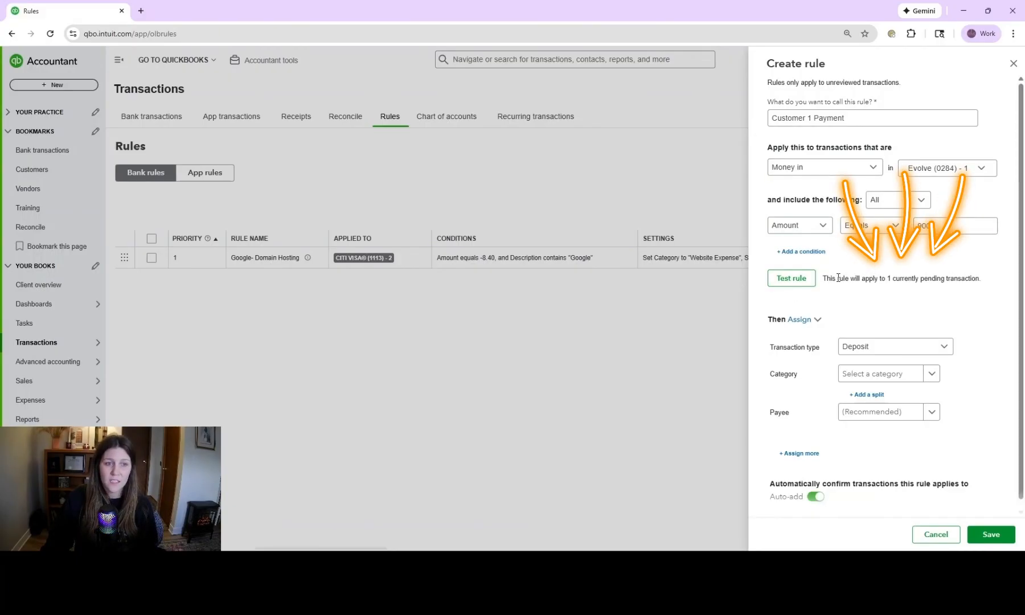
{"action": "left_click_drag", "start_coordinate": [837, 278], "coordinate": [984, 283]}
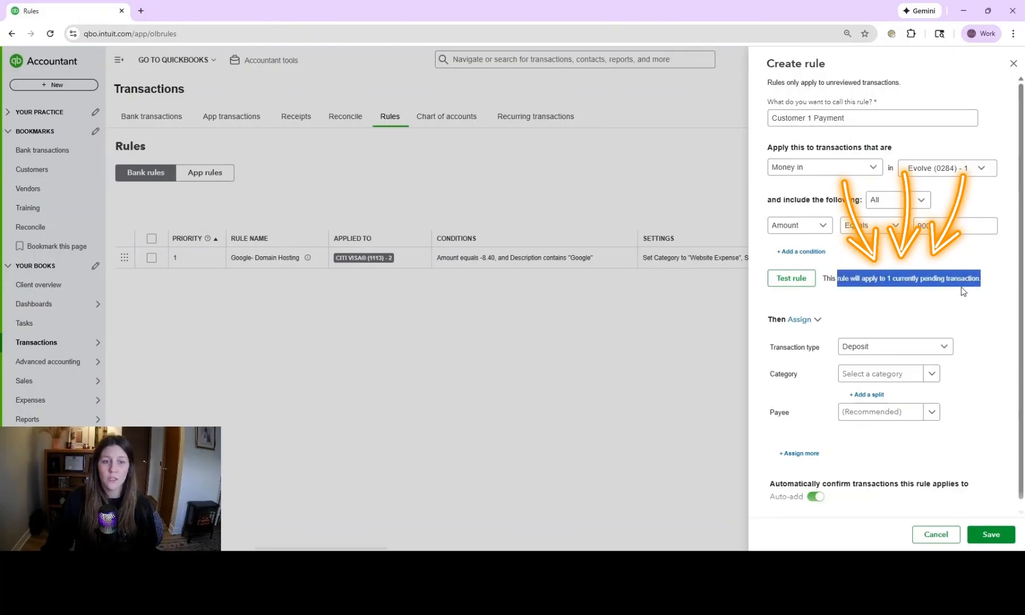
{"action": "left_click", "coordinate": [965, 288]}
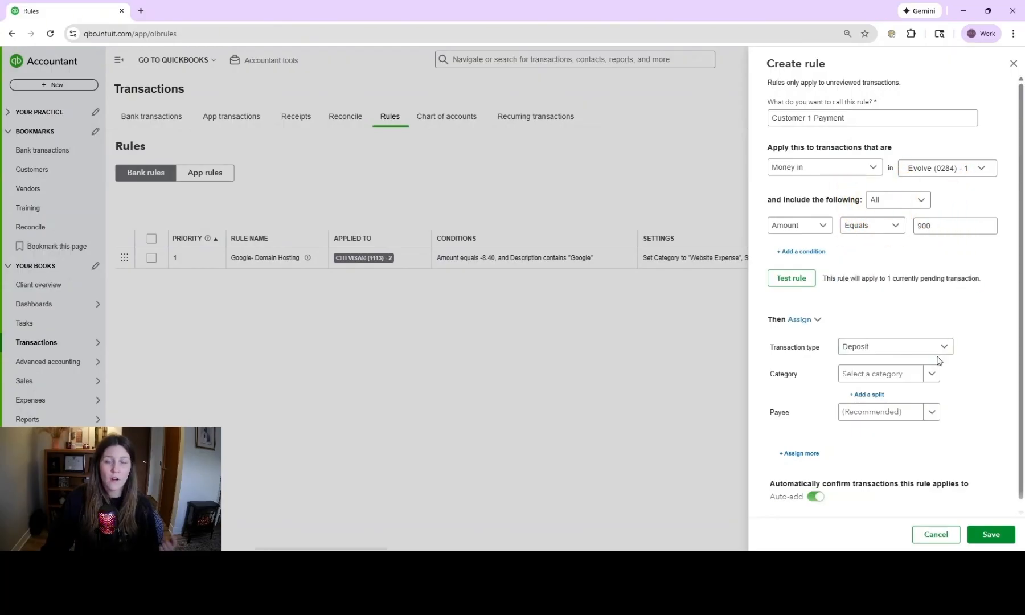
Step: Keep Deposit as the rule's transaction type and assign the income category Services
{"action": "scroll", "coordinate": [939, 360], "scroll_direction": "down", "scroll_amount": 1}
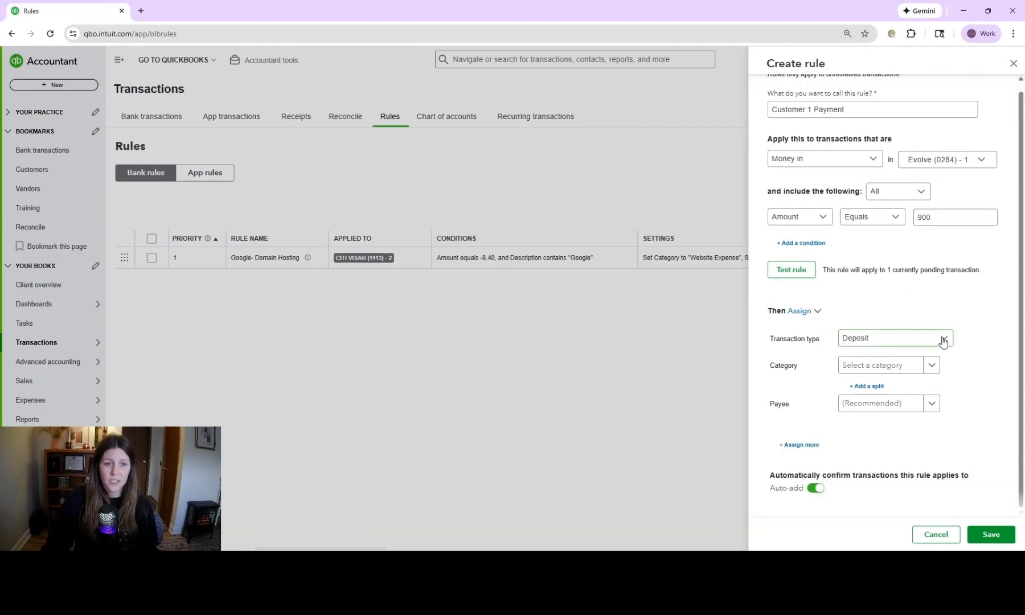
{"action": "left_click", "coordinate": [944, 339]}
{"action": "left_click", "coordinate": [911, 366]}
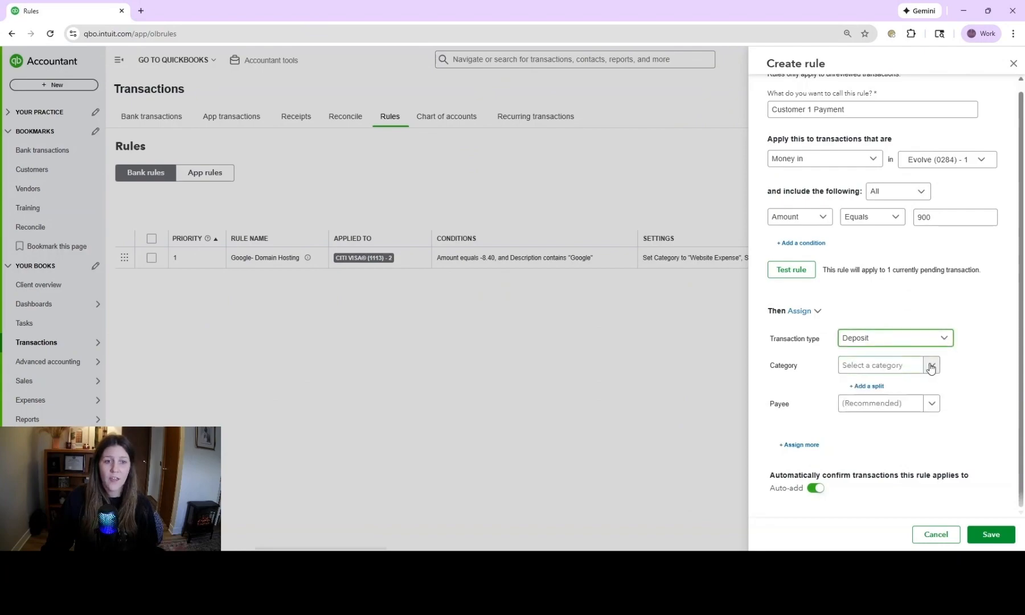
{"action": "scroll", "coordinate": [855, 231], "scroll_direction": "up", "scroll_amount": 5}
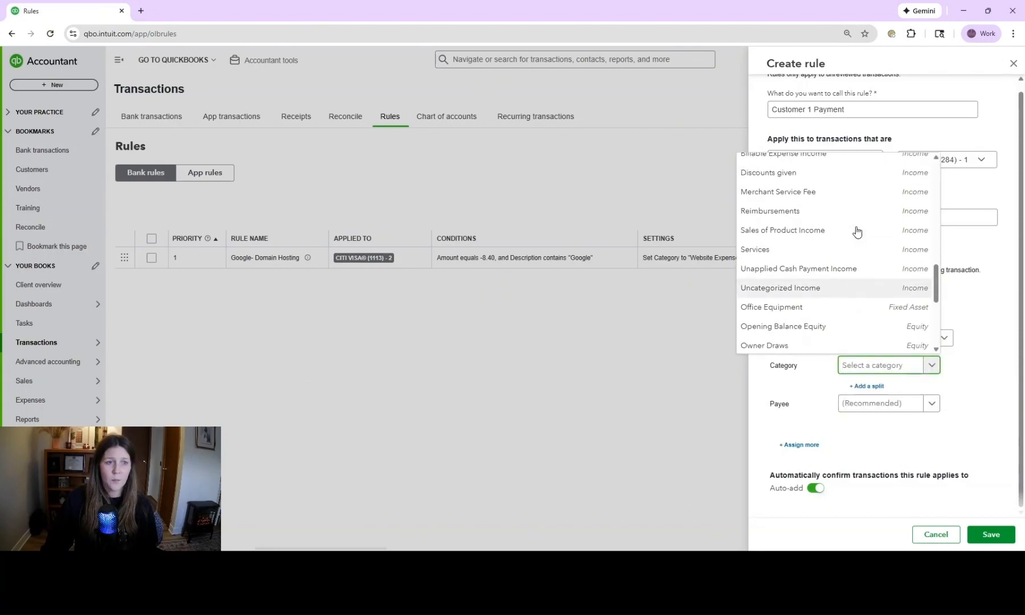
{"action": "left_click", "coordinate": [843, 244]}
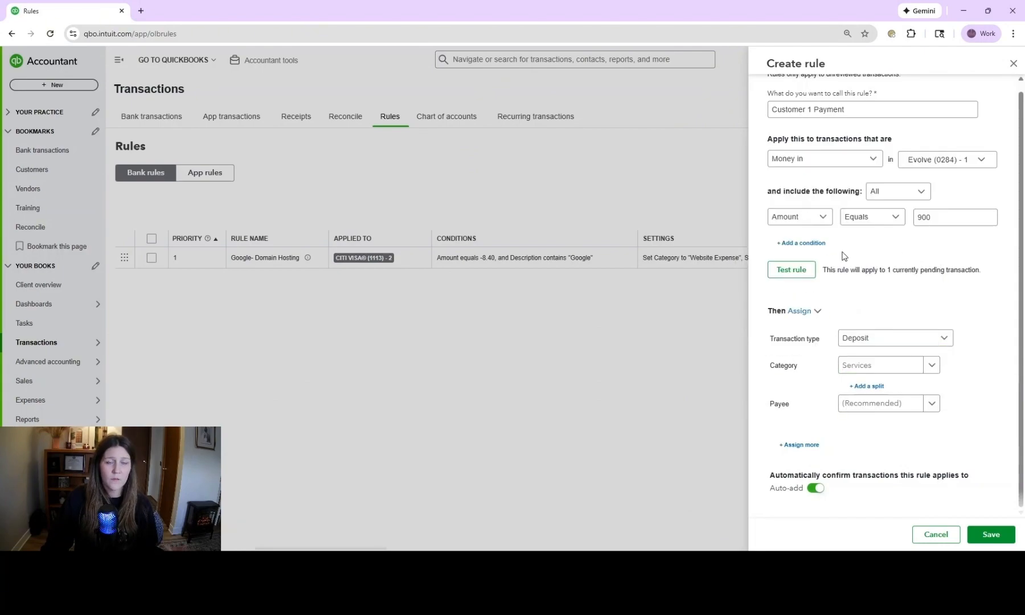
{"action": "left_click", "coordinate": [931, 404]}
{"action": "scroll", "coordinate": [899, 337], "scroll_direction": "down", "scroll_amount": 10}
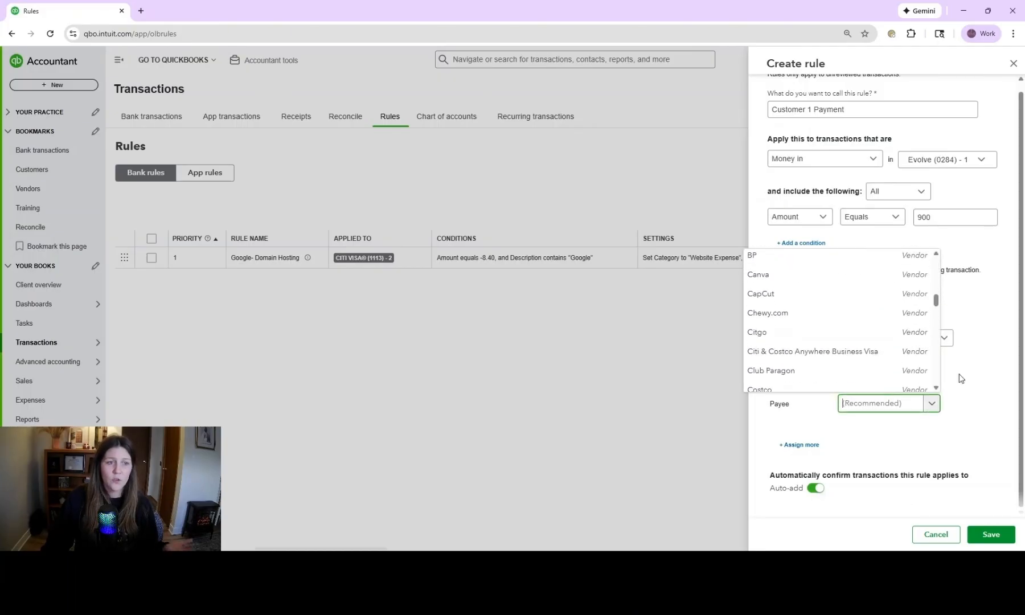
{"action": "left_click", "coordinate": [985, 421]}
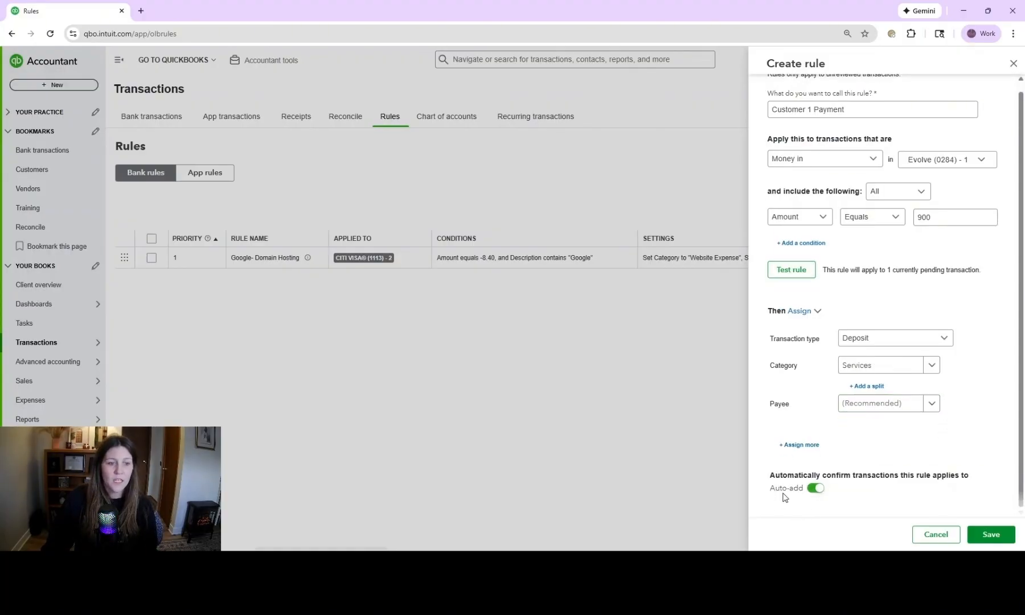
Step: Turn off Auto-add for the customer payment rule
{"action": "left_click", "coordinate": [815, 489]}
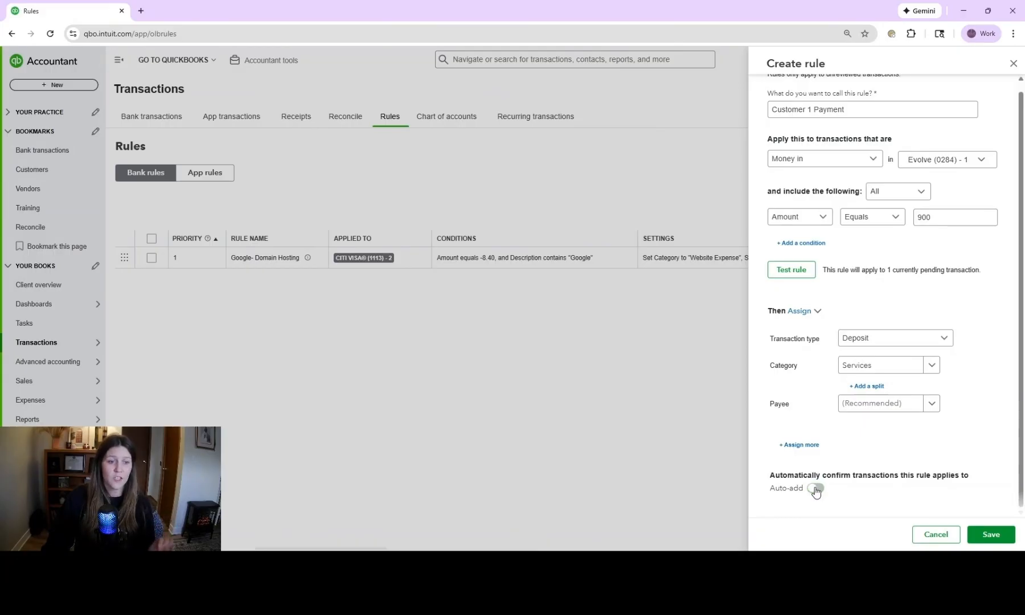
Step: Save the customer payment rule and switch the pending $900 deposit in the bank transactions from Match to Categorize
{"action": "left_click", "coordinate": [989, 538]}
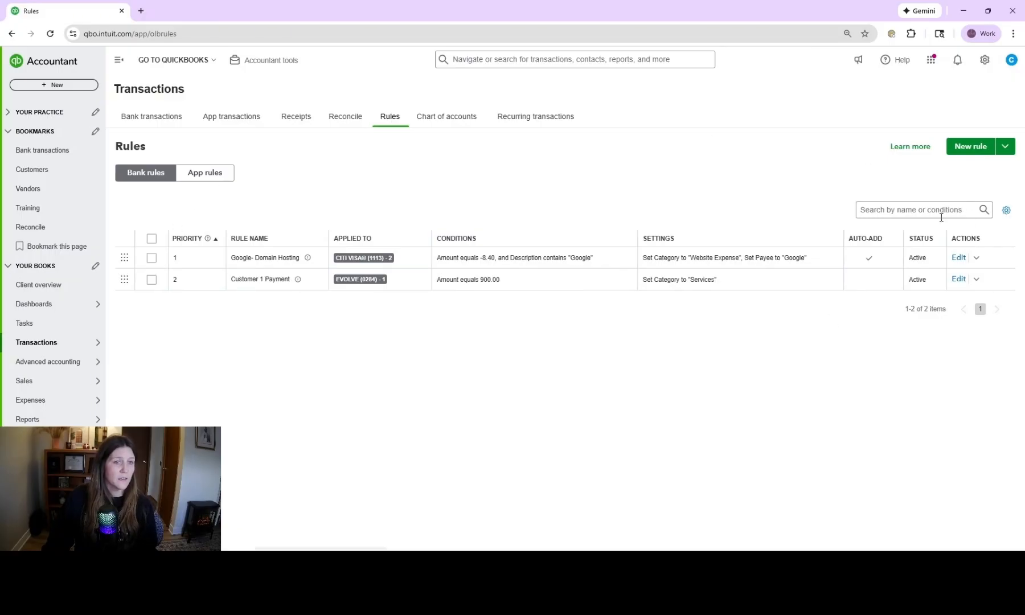
{"action": "left_click", "coordinate": [55, 150]}
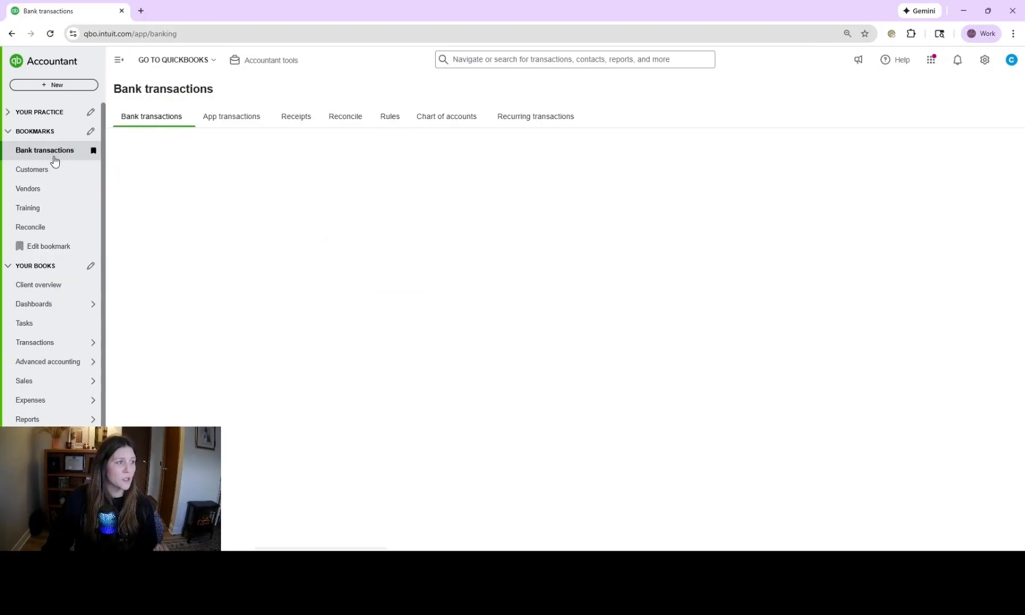
{"action": "scroll", "coordinate": [728, 467], "scroll_direction": "down", "scroll_amount": 1}
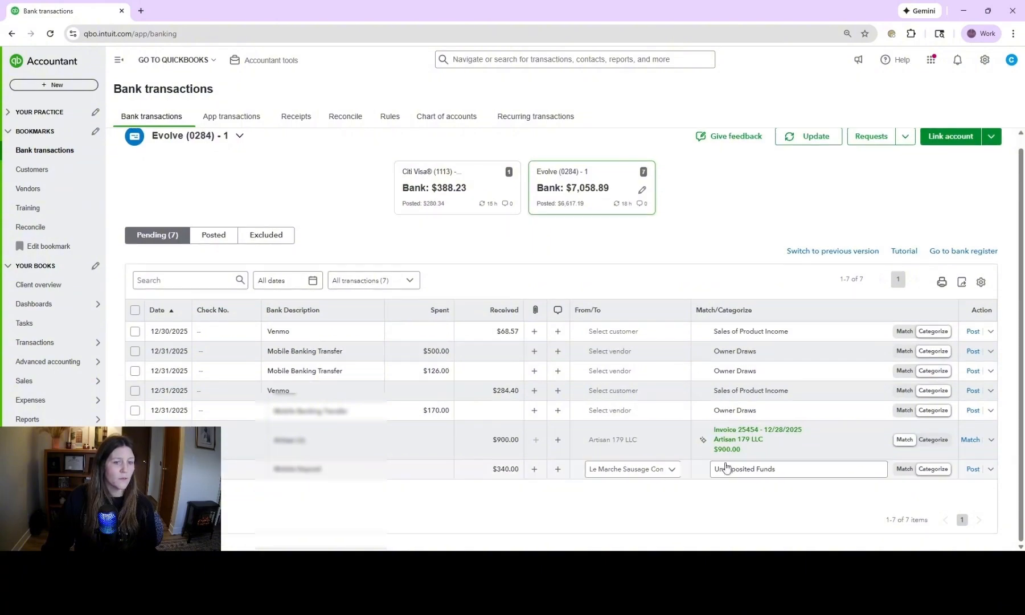
{"action": "left_click", "coordinate": [941, 441]}
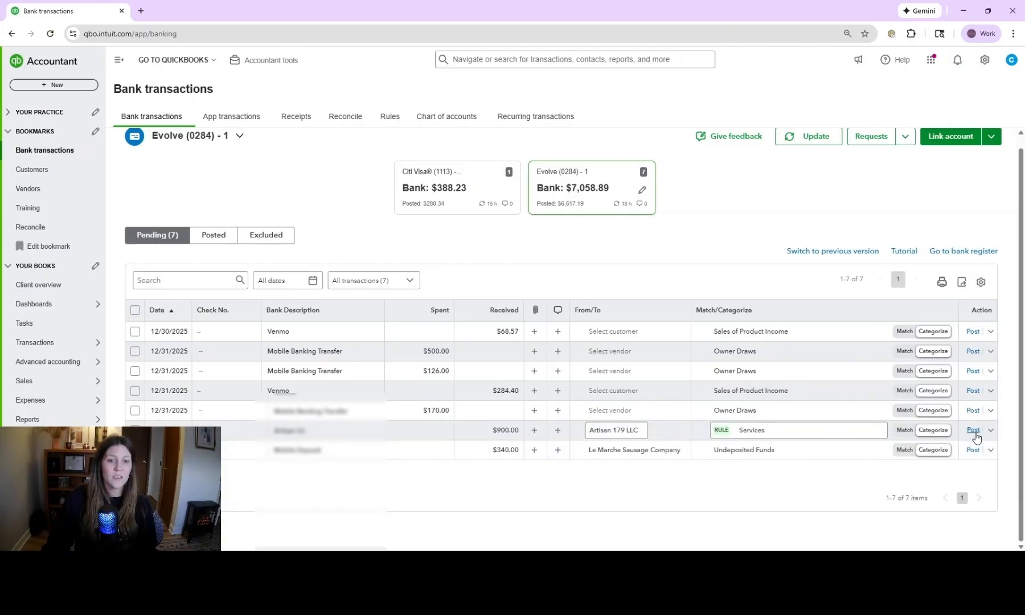
Step: Start a new bank rule named "Business Liability and Workers Comp Insurance"
{"action": "left_click", "coordinate": [388, 118]}
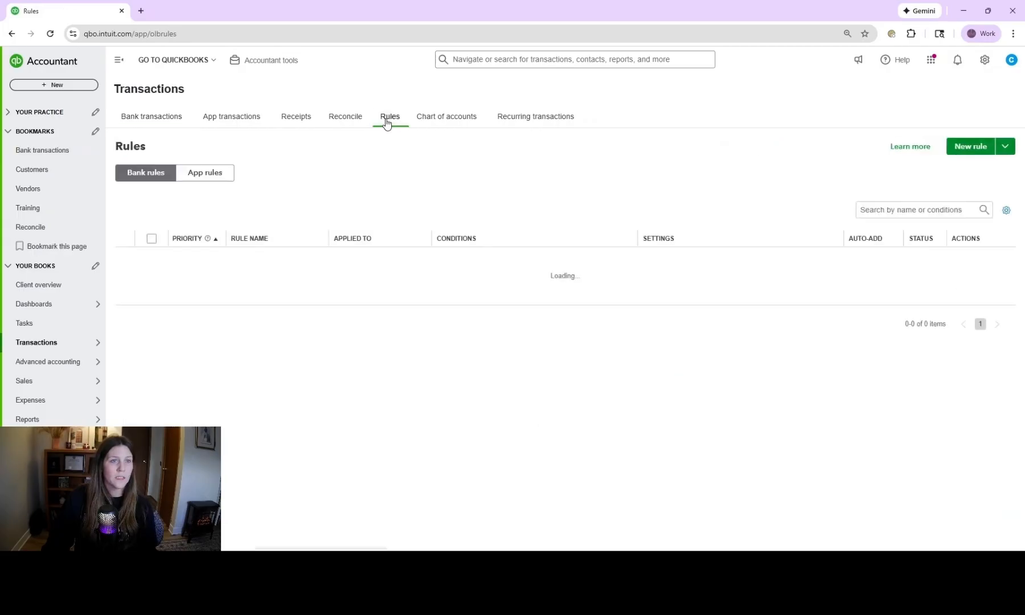
{"action": "left_click", "coordinate": [969, 147]}
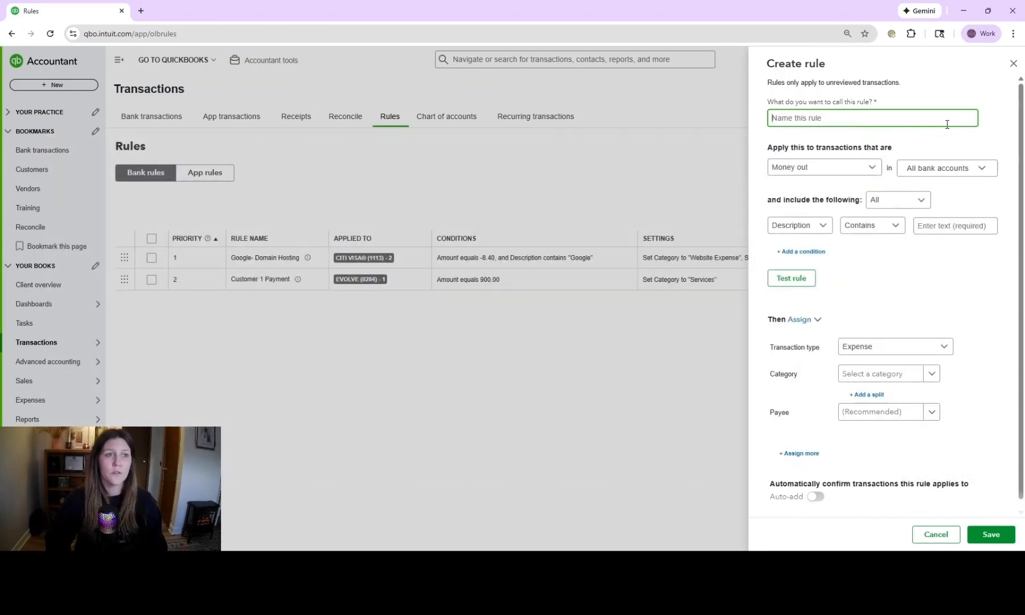
{"action": "type", "text": "Business Liability"}
{"action": "type", "text": "and Wo"}
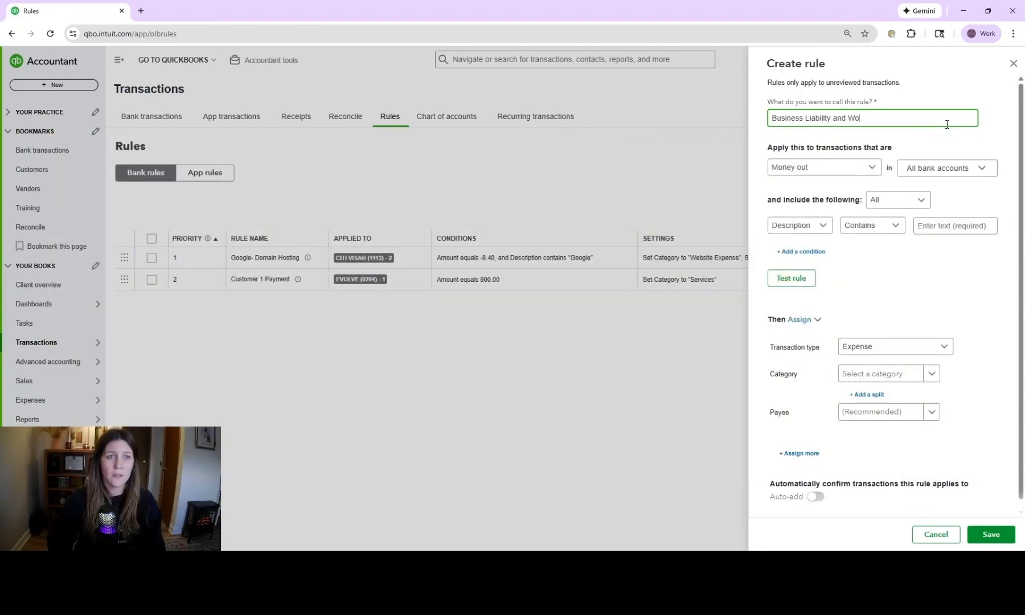
{"action": "type", "text": "rkers Comp Insurance"}
Step: Keep the insurance rule on Money out and limit it to the Evolve (0284) - 1 account
{"action": "left_click", "coordinate": [876, 169]}
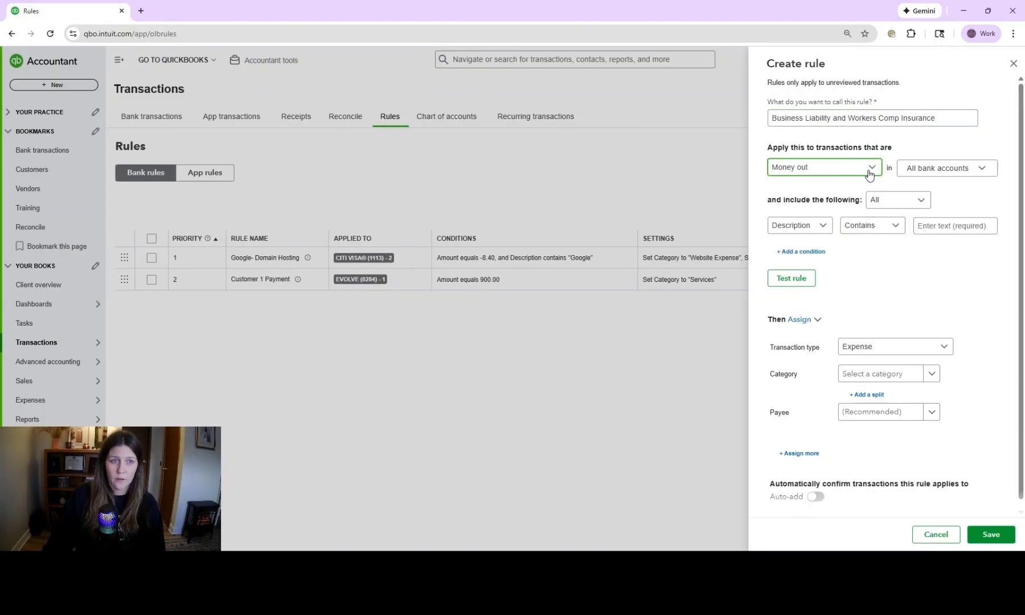
{"action": "left_click", "coordinate": [911, 169]}
{"action": "left_click", "coordinate": [788, 187]}
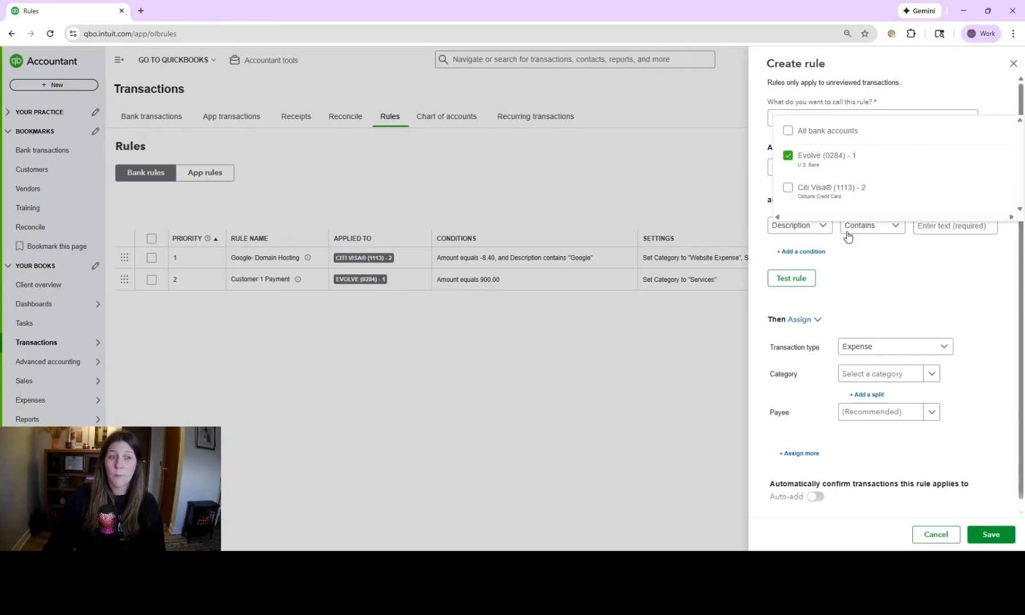
Step: Set the insurance rule's condition to Amount Equals 2000 and test it against pending transactions
{"action": "left_click", "coordinate": [823, 225]}
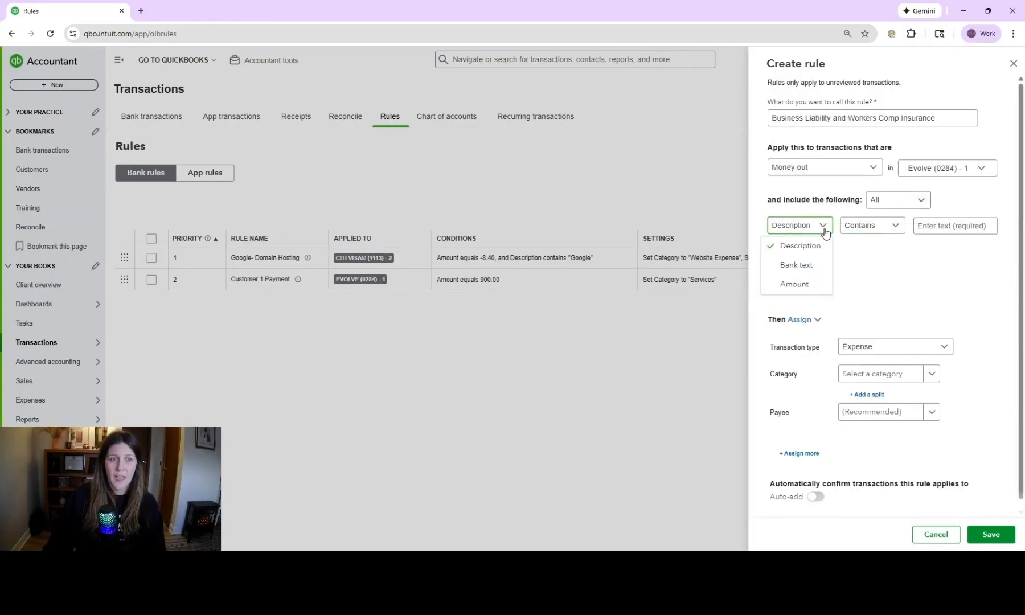
{"action": "left_click", "coordinate": [793, 282]}
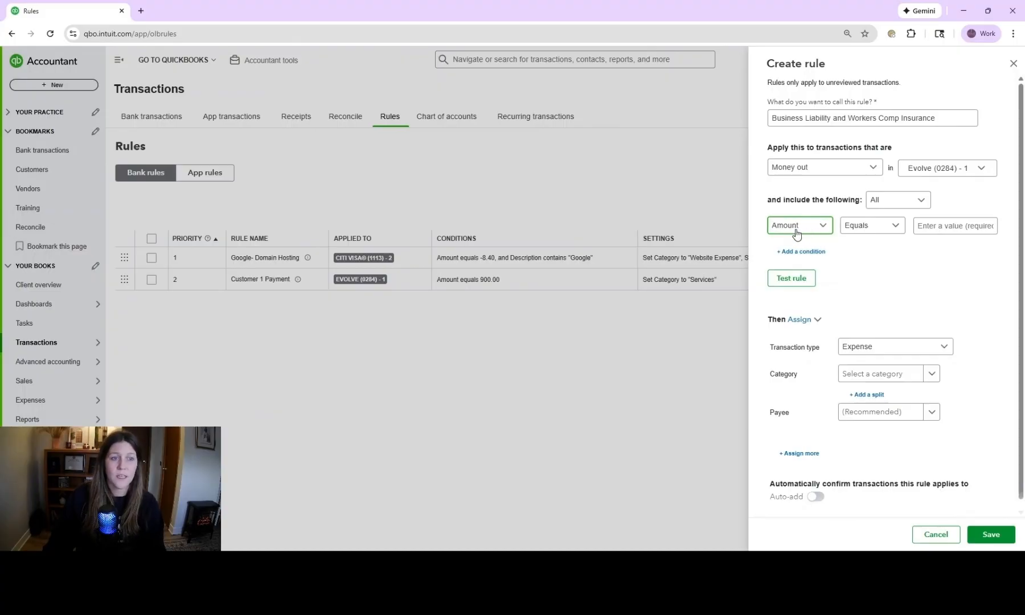
{"action": "left_click", "coordinate": [945, 226]}
{"action": "type", "text": "2000"}
{"action": "key", "text": "Tab"}
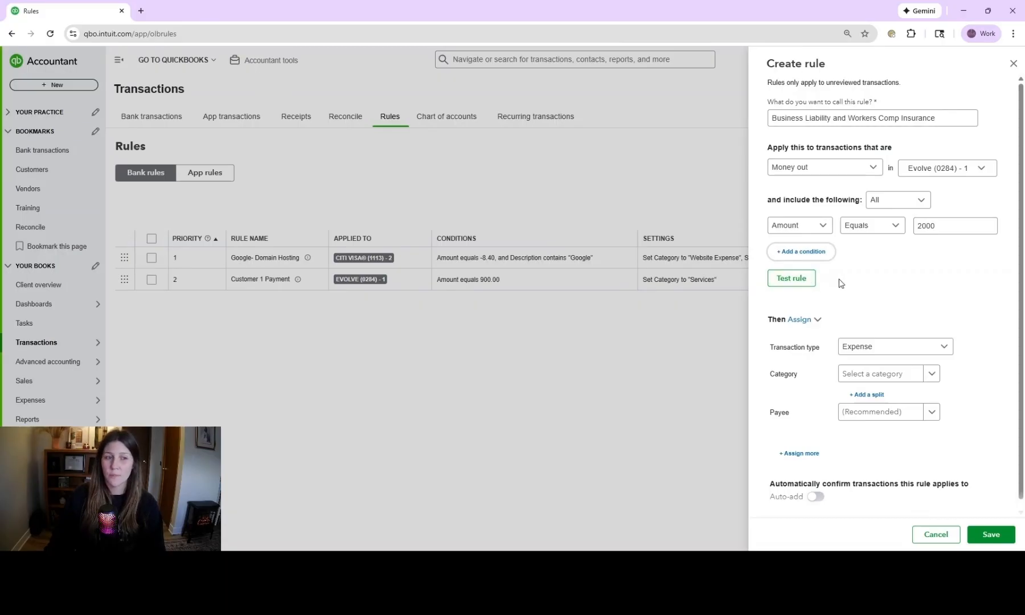
{"action": "left_click", "coordinate": [791, 278]}
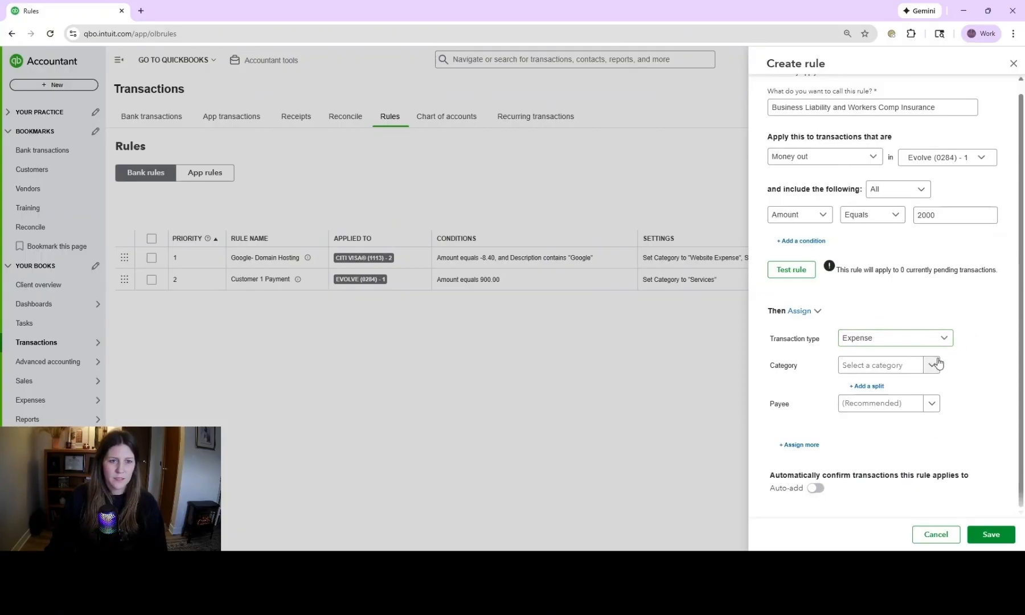
Step: Assign the category Business Liability Insurance and the payee Society Insurance to the rule
{"action": "left_click", "coordinate": [890, 370]}
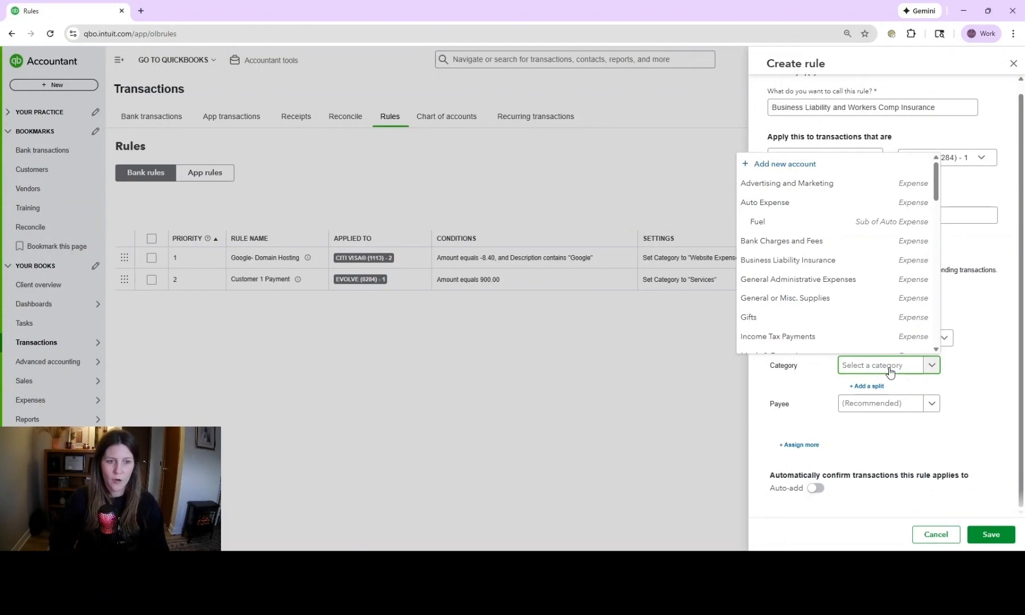
{"action": "left_click", "coordinate": [788, 260]}
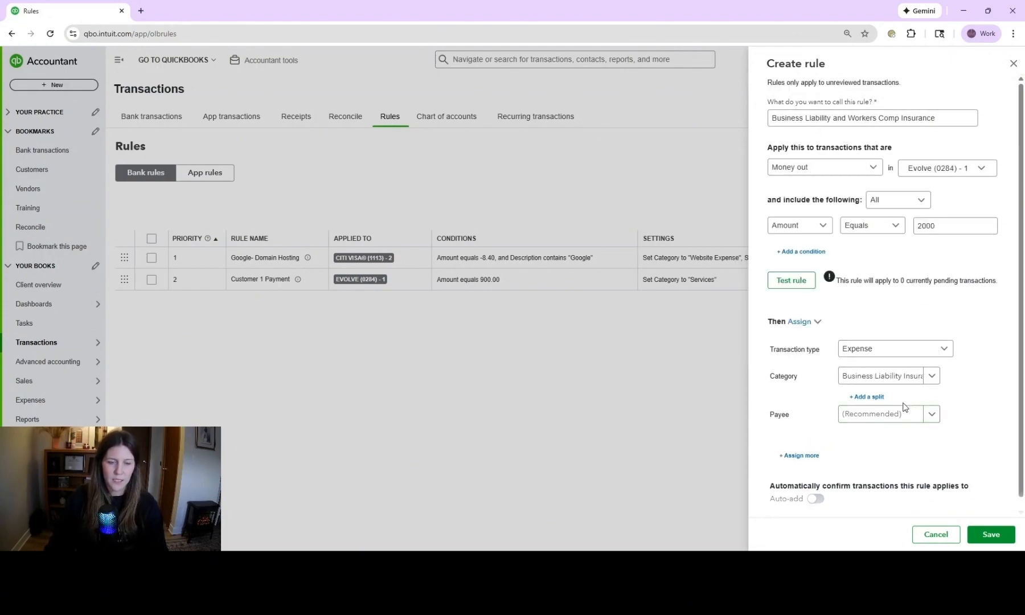
{"action": "left_click", "coordinate": [911, 415]}
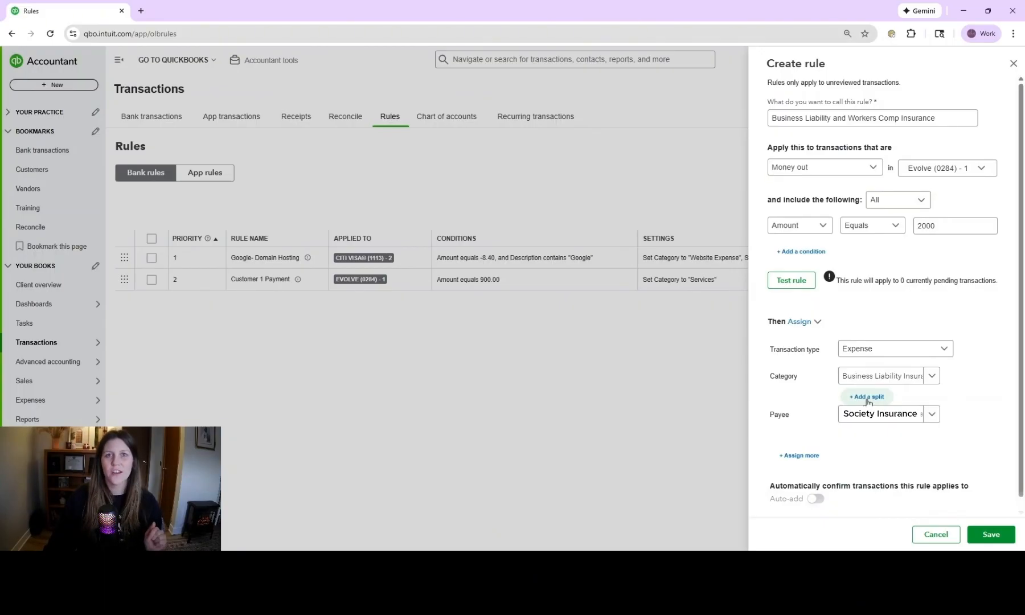
Step: Add a split to the rule's category and set it to split by Amount ($)
{"action": "scroll", "coordinate": [868, 402], "scroll_direction": "down", "scroll_amount": 1}
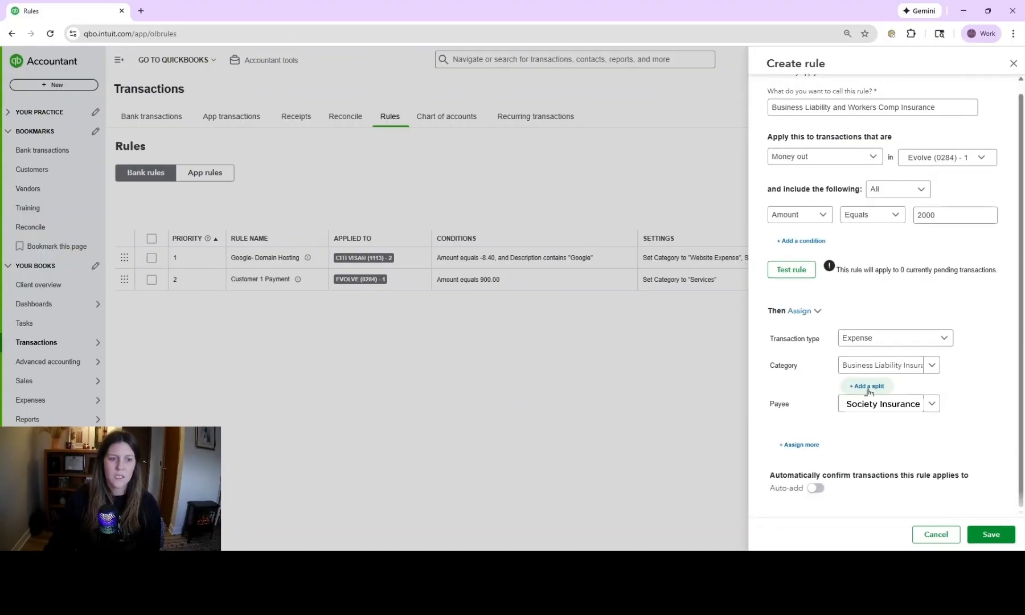
{"action": "left_click", "coordinate": [865, 387]}
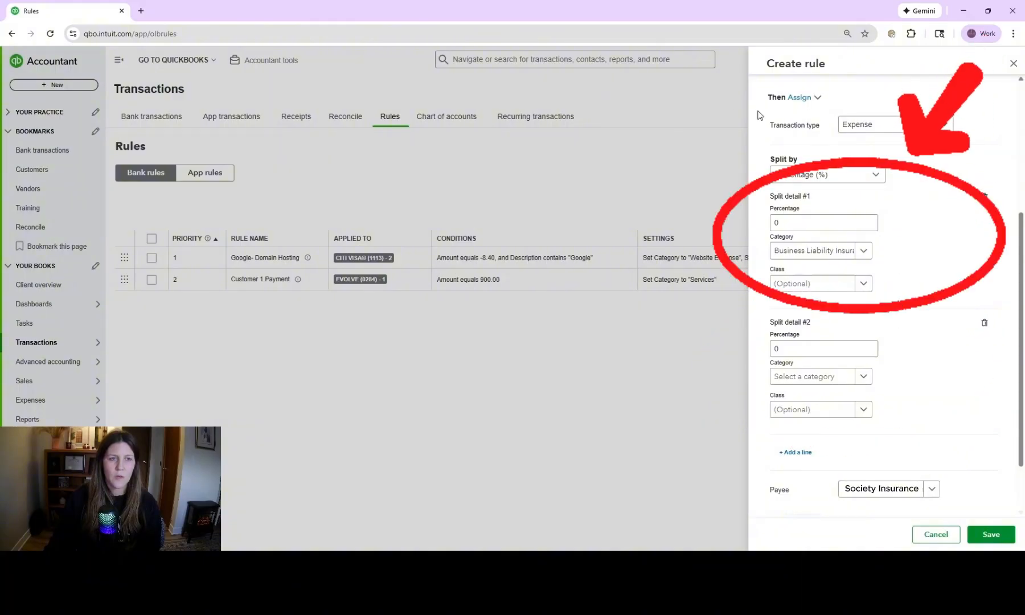
{"action": "left_click", "coordinate": [877, 175]}
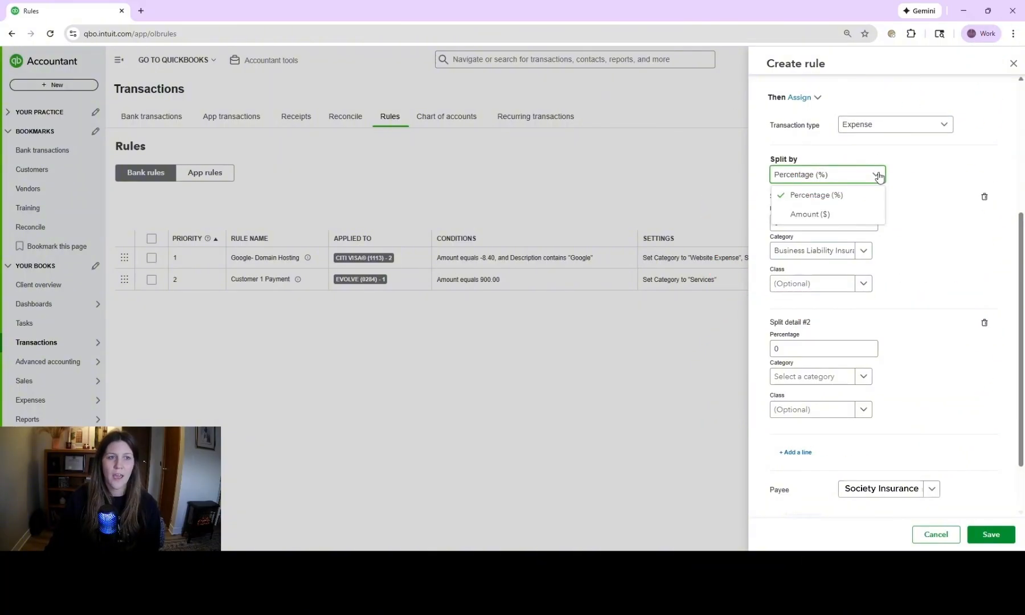
{"action": "left_click", "coordinate": [855, 203]}
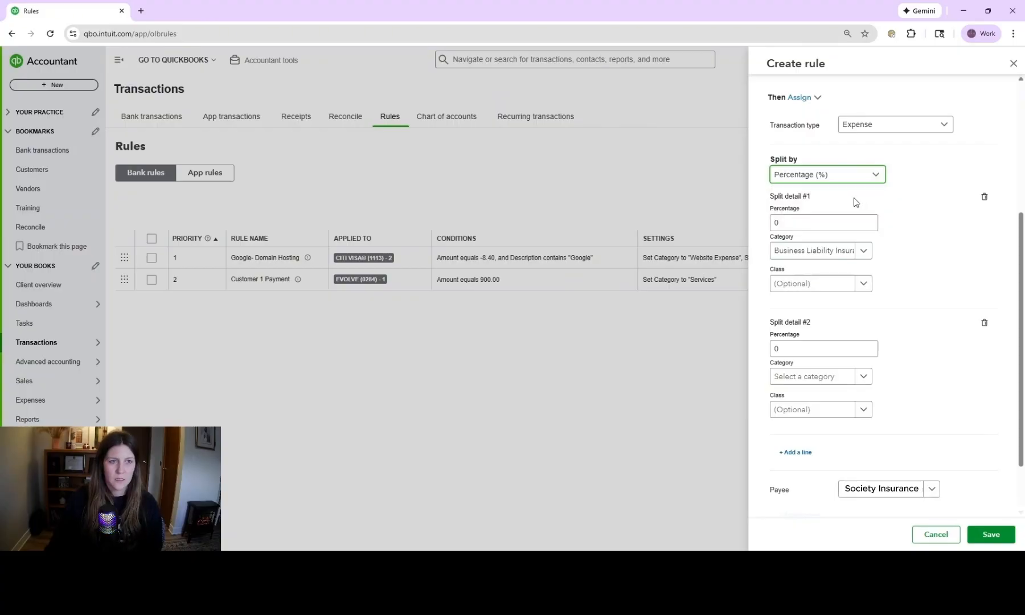
{"action": "left_click", "coordinate": [810, 218]}
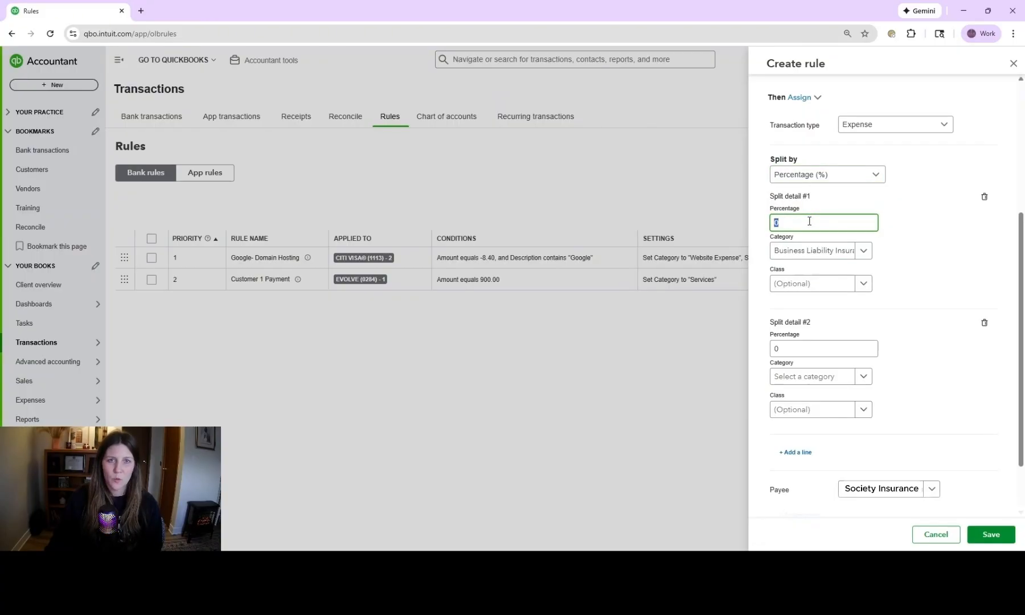
{"action": "left_click", "coordinate": [795, 346]}
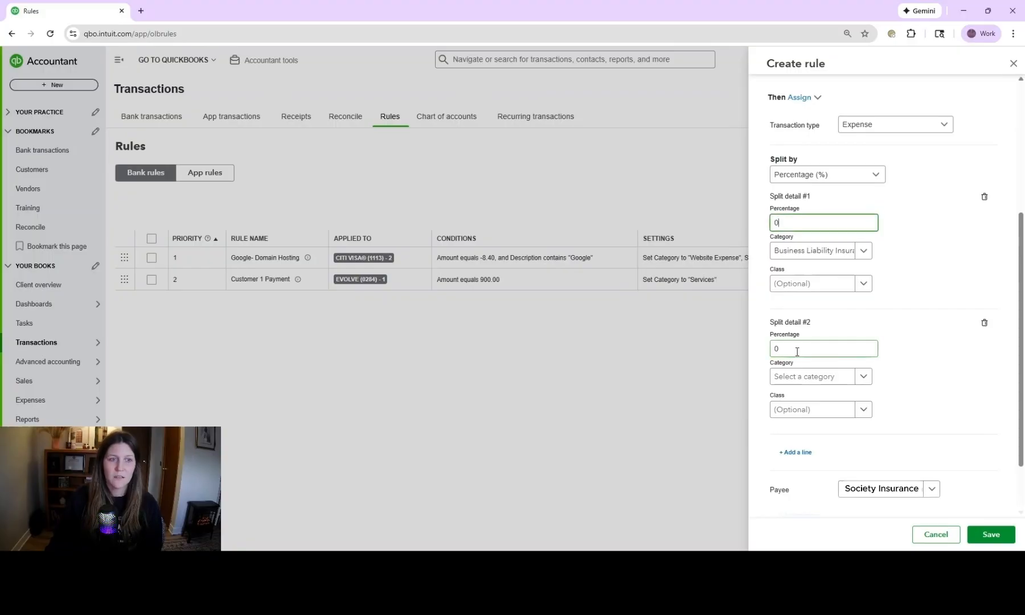
{"action": "left_click", "coordinate": [797, 351]}
{"action": "left_click", "coordinate": [843, 175]}
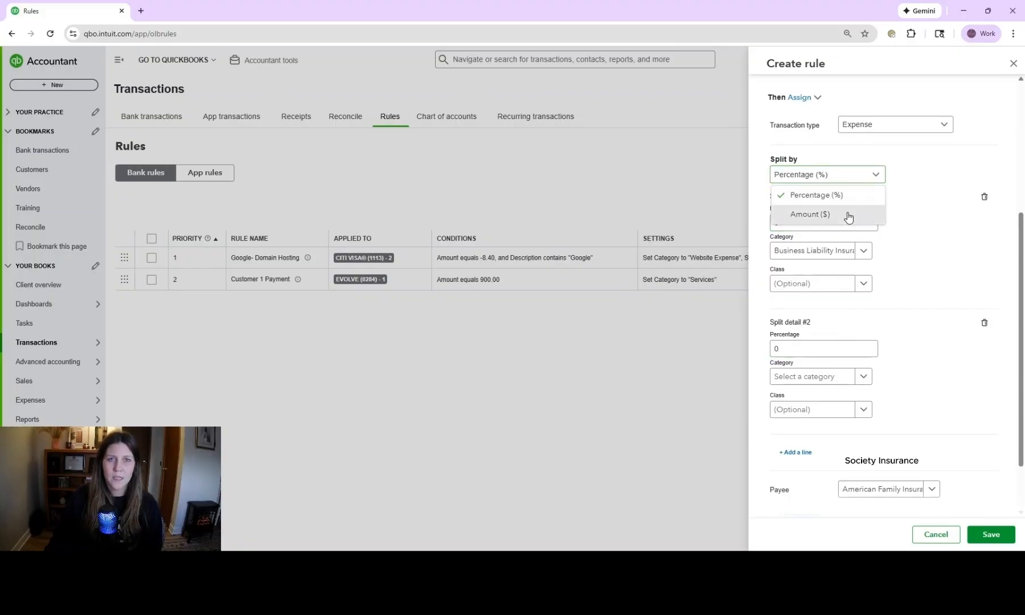
{"action": "left_click", "coordinate": [846, 215]}
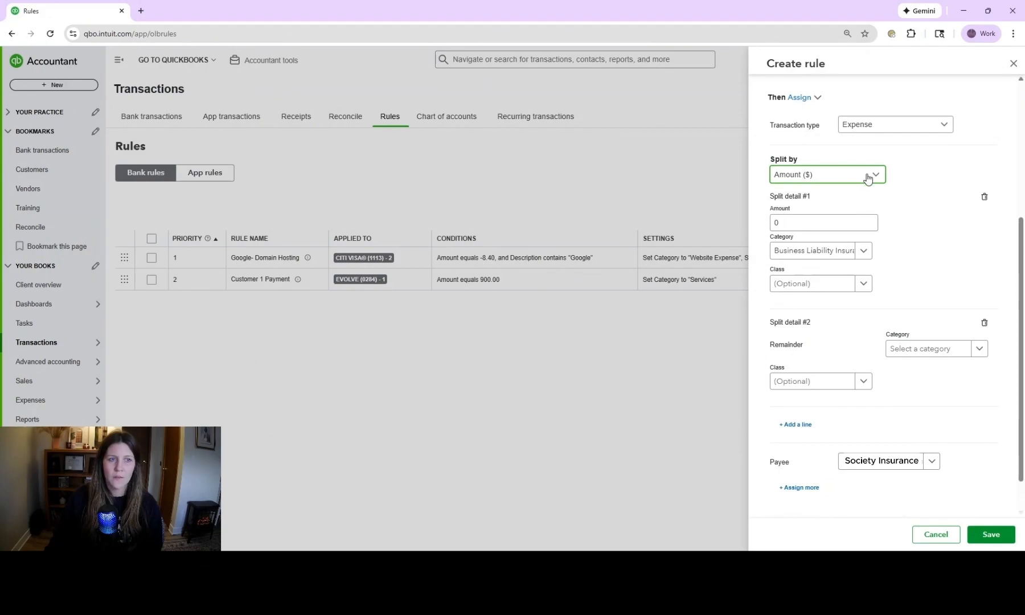
Step: Set the first split line's amount to 1000 for Business Liability Insurance
{"action": "left_click", "coordinate": [838, 222]}
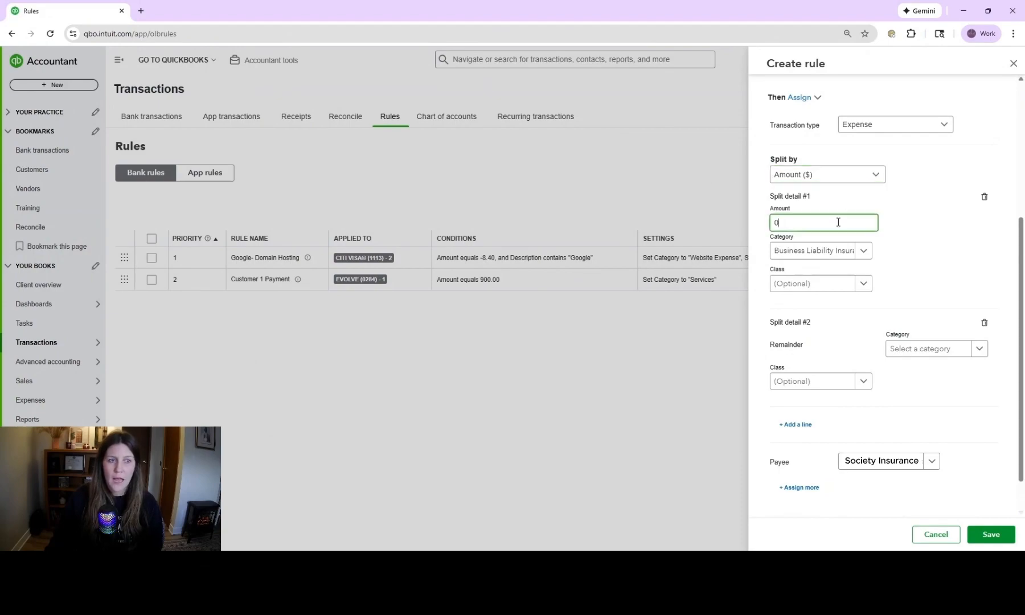
{"action": "type", "text": "10"}
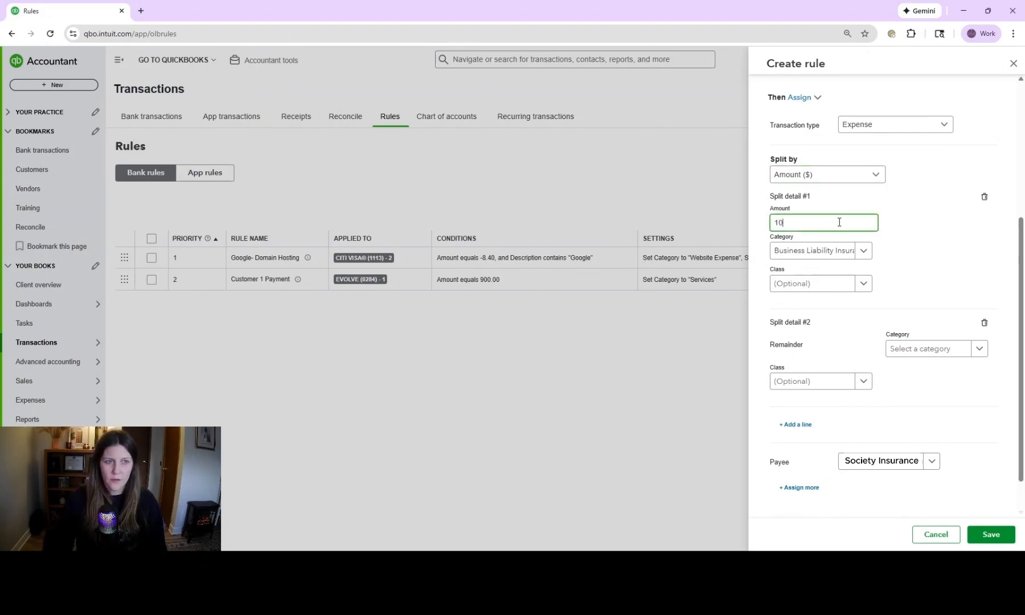
{"action": "type", "text": "00"}
{"action": "key", "text": "Tab"}
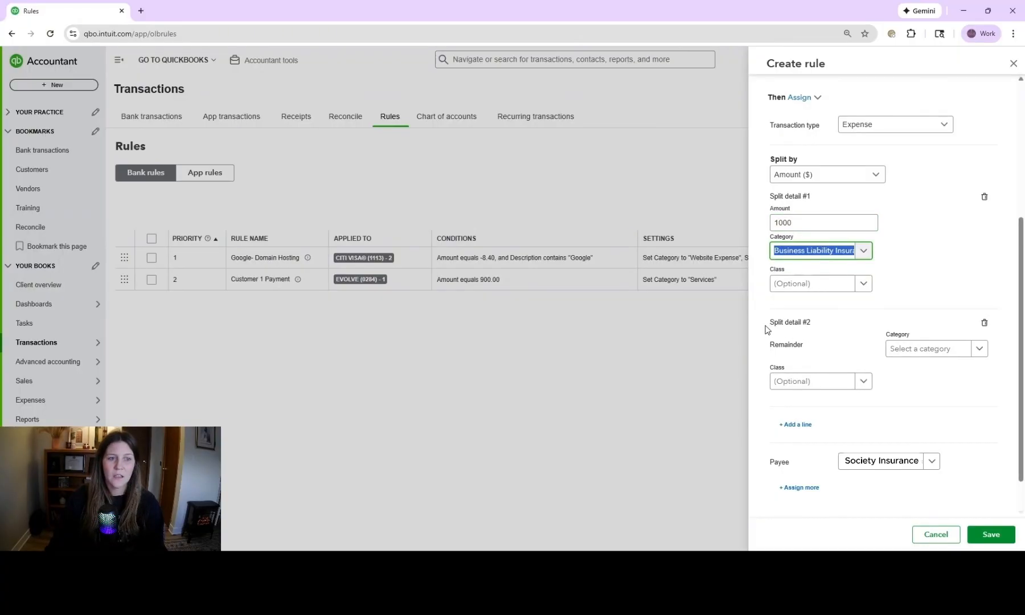
Step: Search for "work" as the category of the remainder in the second split line
{"action": "left_click_drag", "start_coordinate": [768, 327], "coordinate": [830, 326]}
{"action": "left_click", "coordinate": [830, 330]}
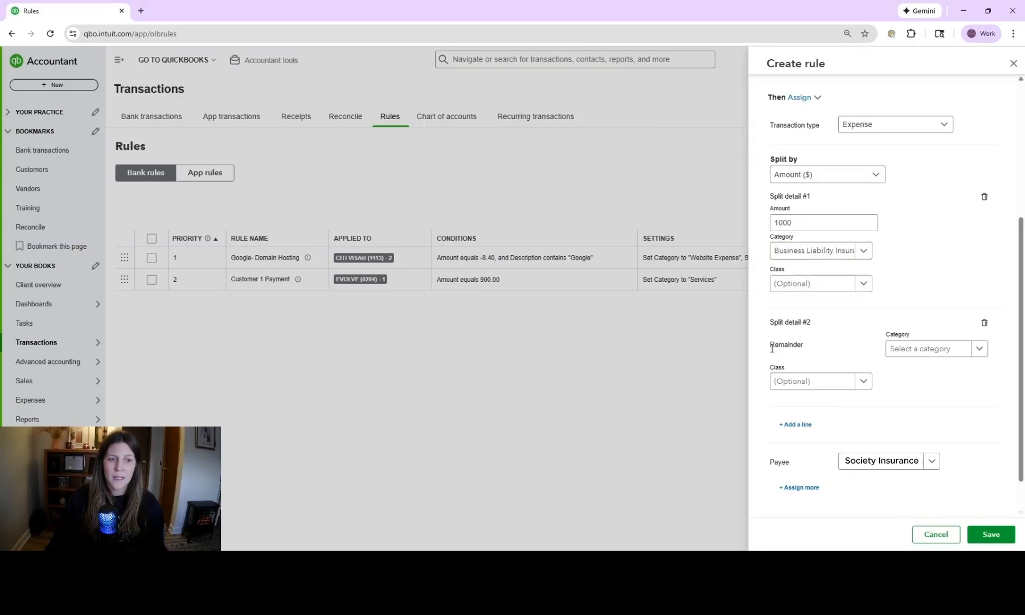
{"action": "left_click_drag", "start_coordinate": [772, 349], "coordinate": [813, 352]}
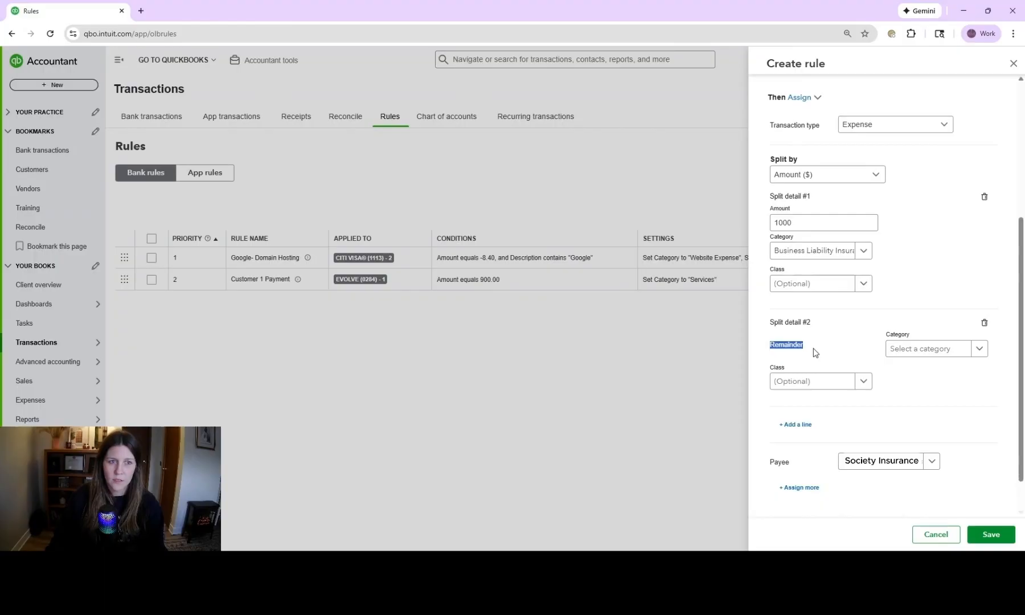
{"action": "left_click", "coordinate": [808, 349]}
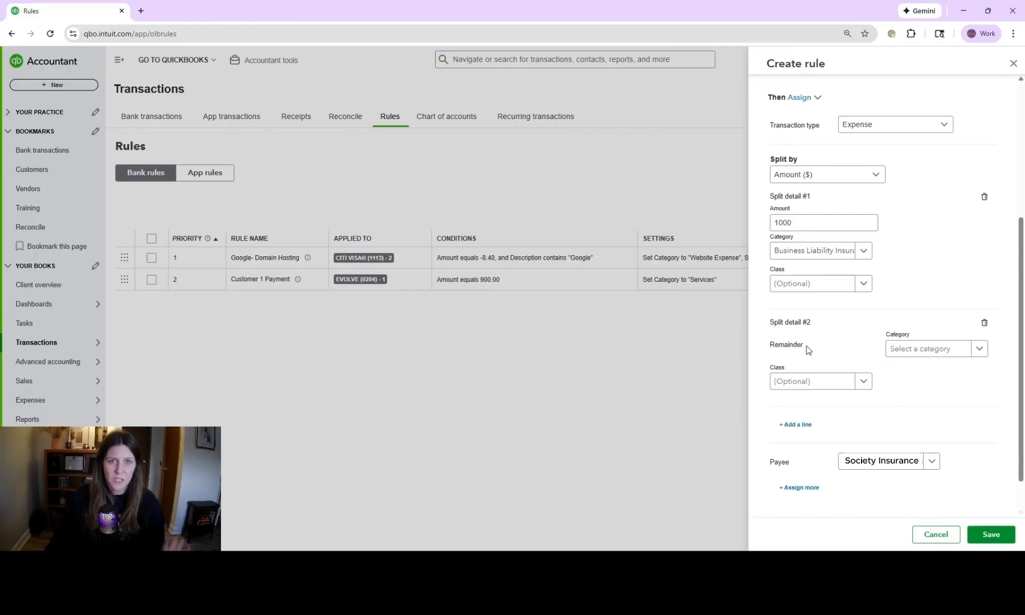
{"action": "left_click", "coordinate": [931, 354]}
{"action": "type", "text": "work"}
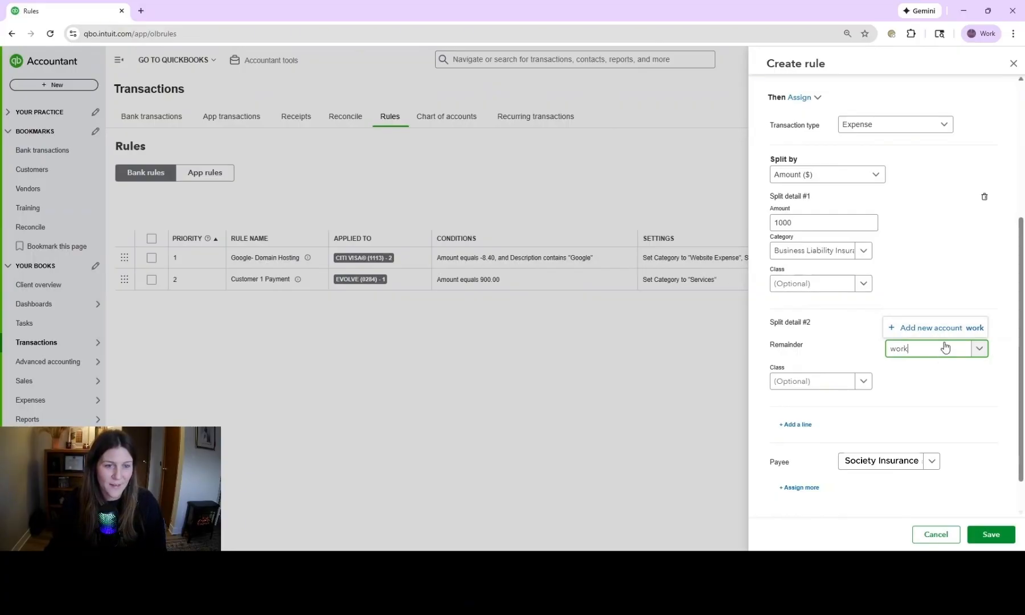
{"action": "left_click", "coordinate": [945, 347]}
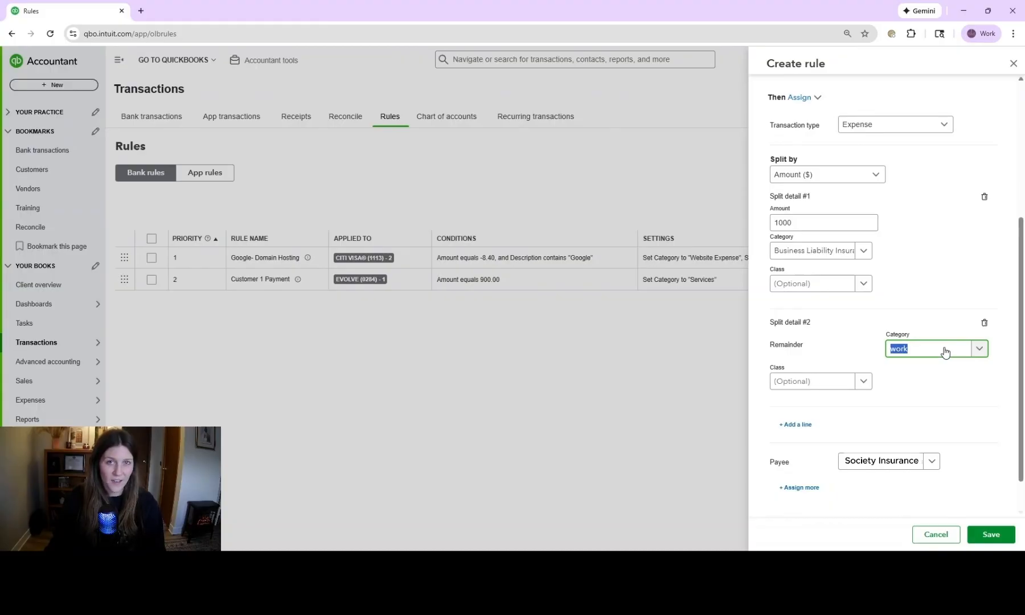
Step: Add a third line to the insurance rule's split and review the remaining rule settings
{"action": "scroll", "coordinate": [968, 364], "scroll_direction": "down", "scroll_amount": 1}
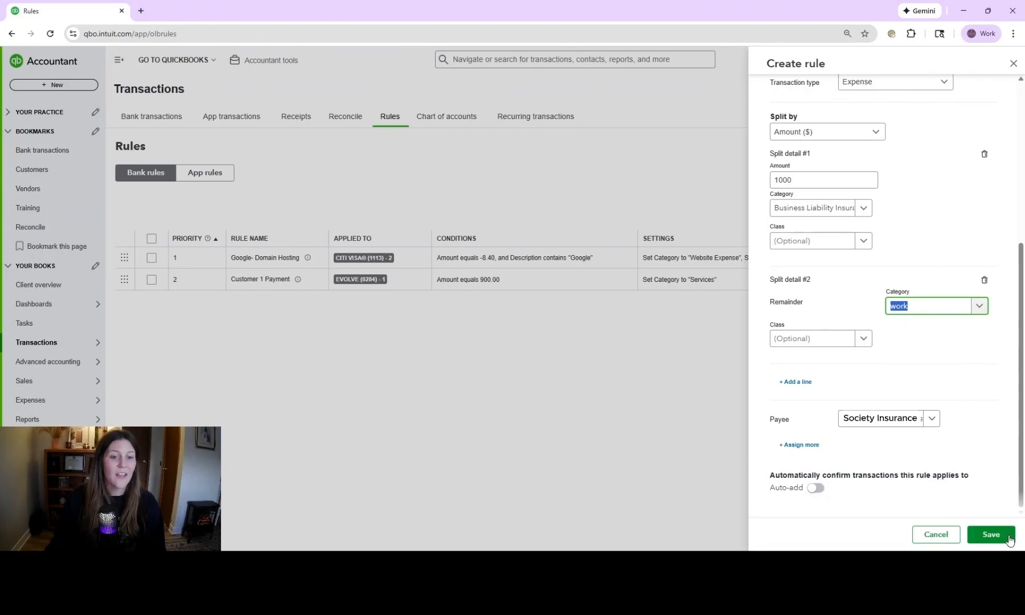
{"action": "left_click", "coordinate": [800, 386]}
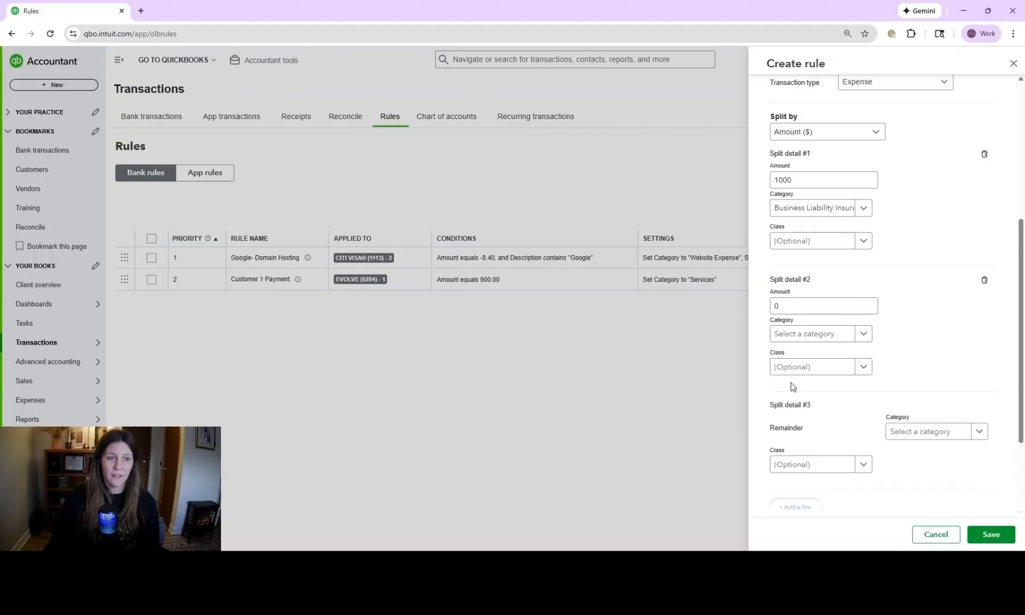
{"action": "scroll", "coordinate": [792, 387], "scroll_direction": "down", "scroll_amount": 2}
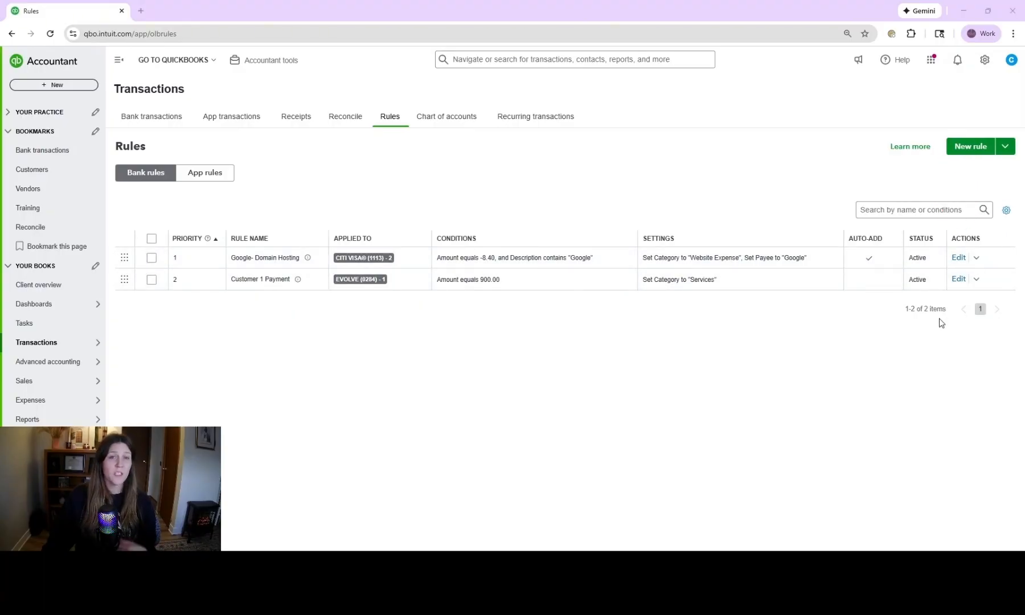
Step: Show the additional actions available for the Google- Domain Hosting rule
{"action": "left_click", "coordinate": [977, 259]}
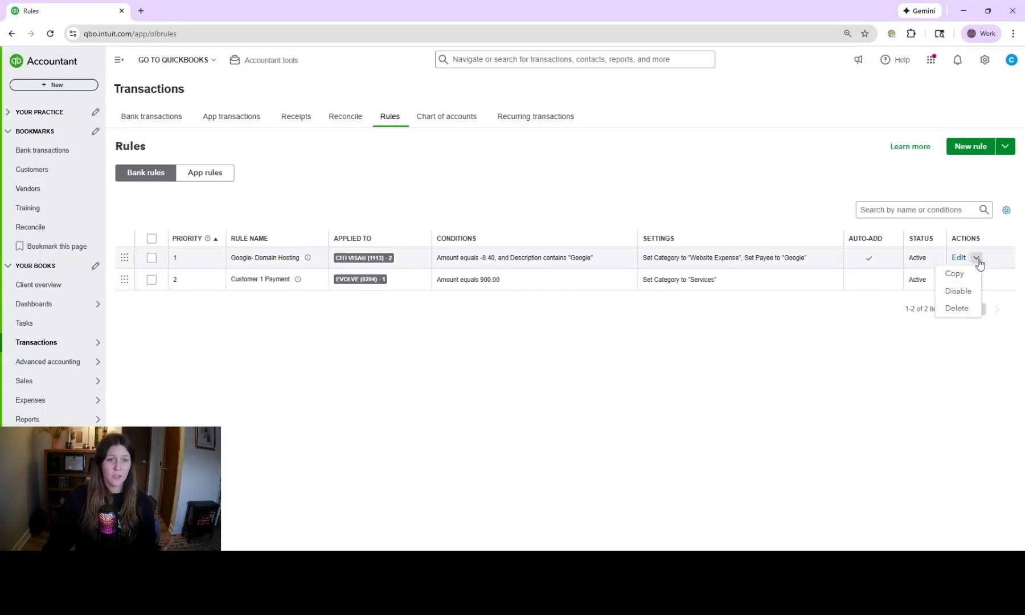